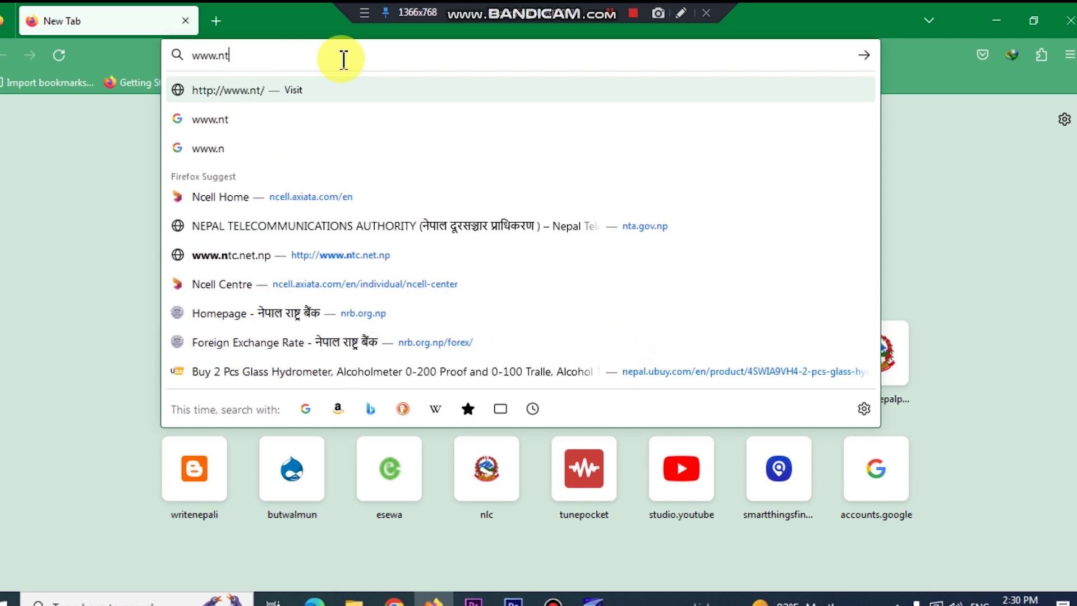
# Step: Go to nta.gov.np in Firefox's address bar to load the NTA homepage
pyautogui.write('o')
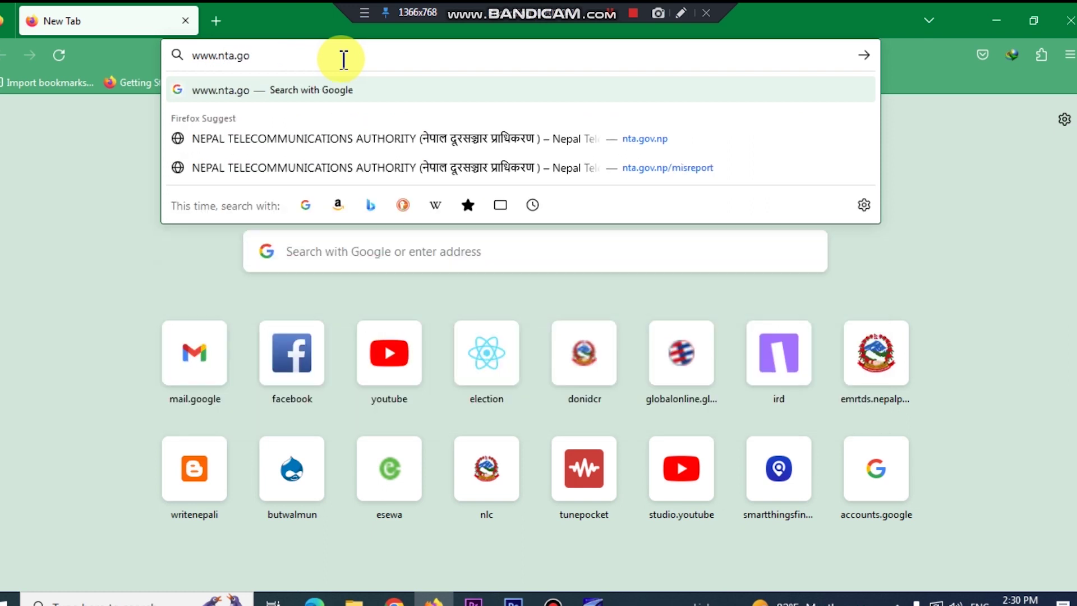
pyautogui.write('v.np')
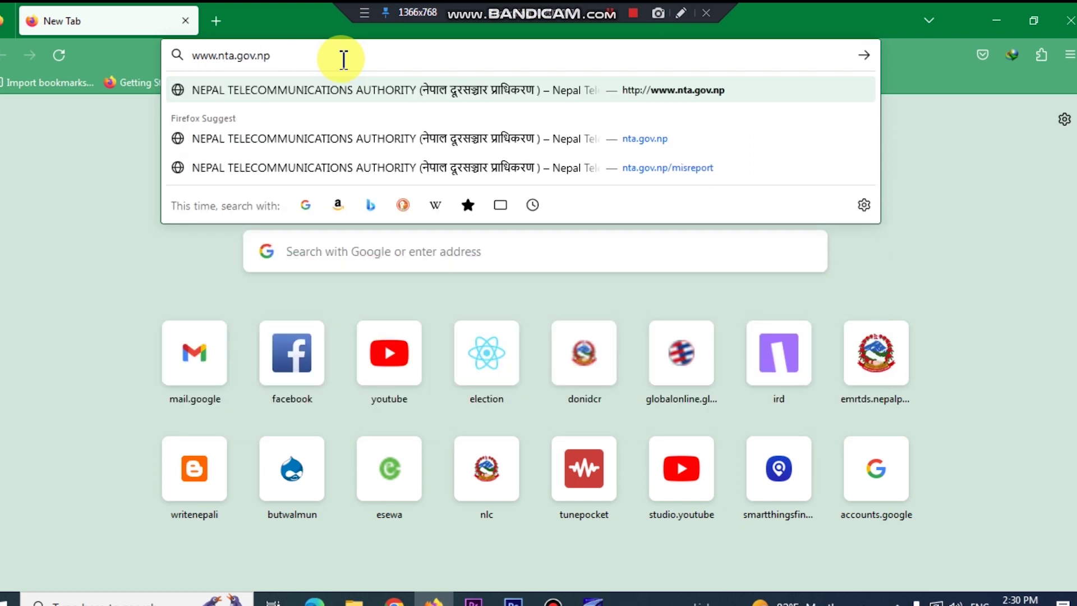
pyautogui.press('Return')
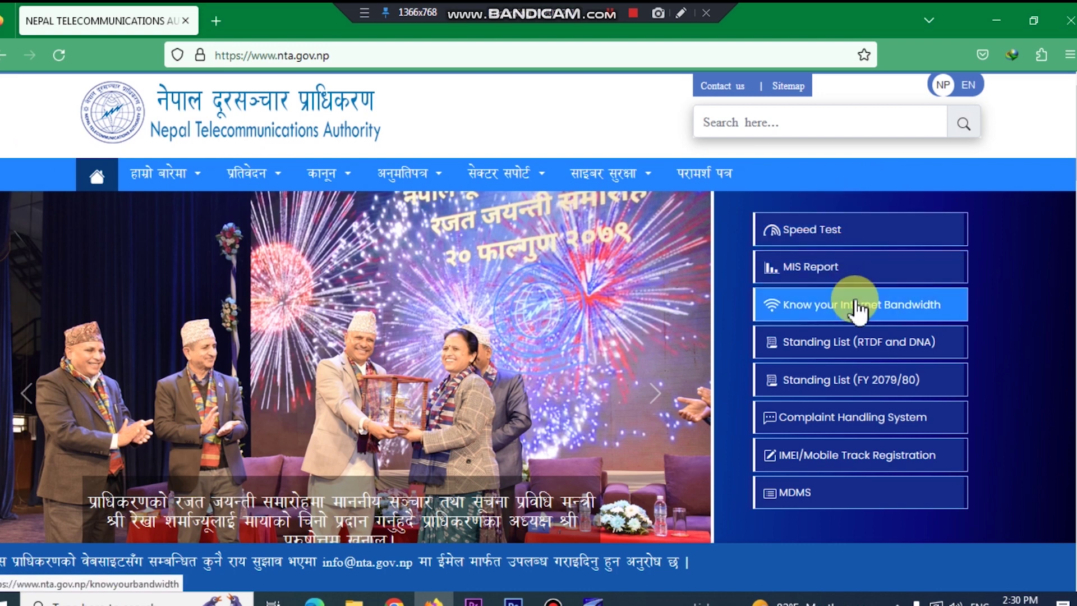
# Step: Use the homepage quick-links panel's 'IMEI/Mobile Track Registration' link to open the Lost/Stolen Registration form
pyautogui.click(681, 13)
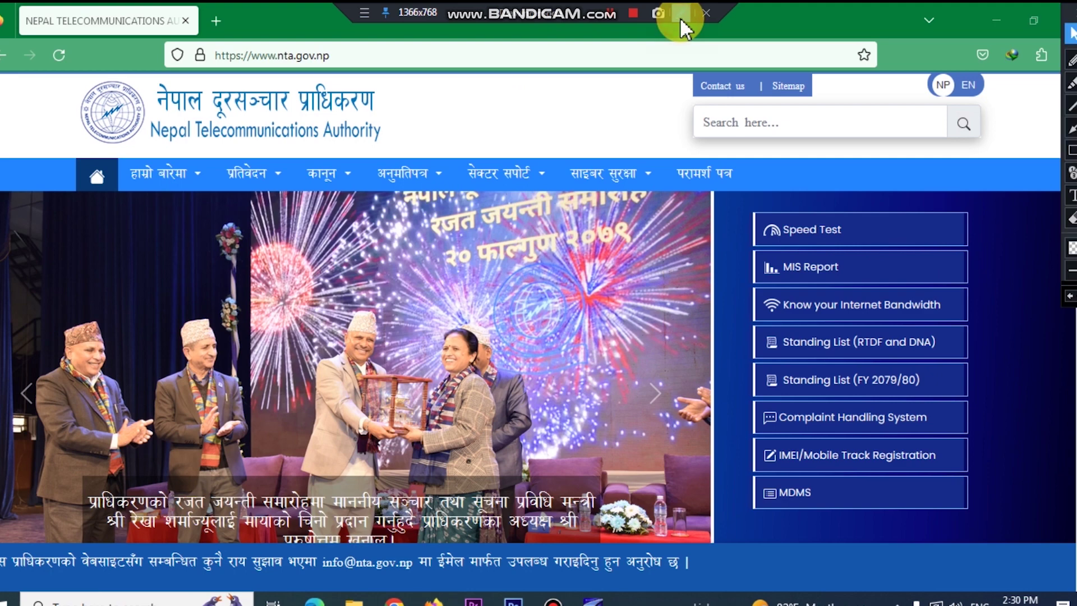
pyautogui.click(1073, 150)
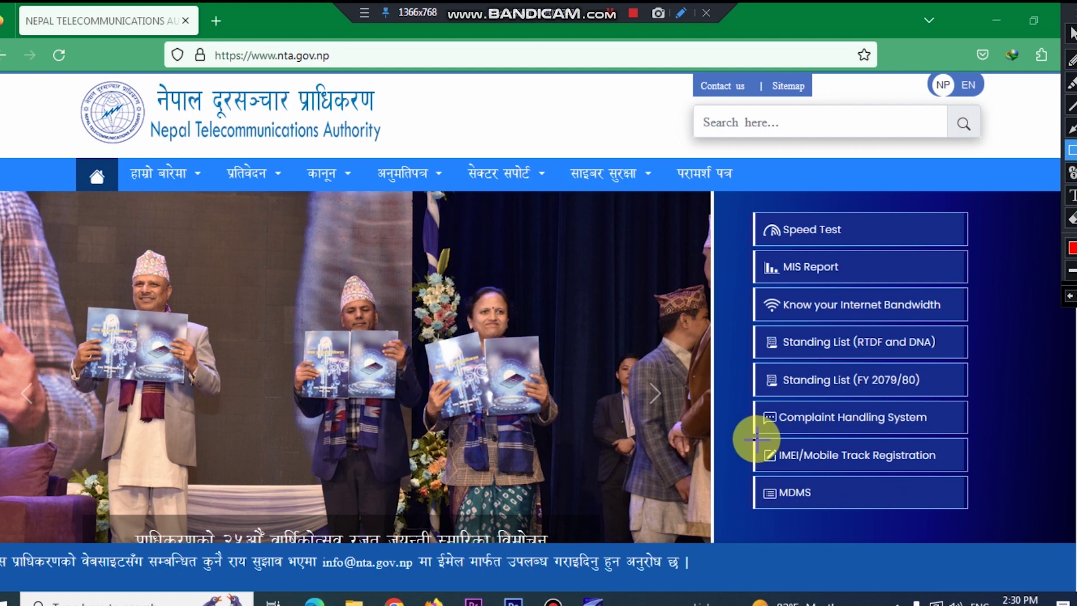
pyautogui.moveTo(758, 439); pyautogui.dragTo(965, 474)
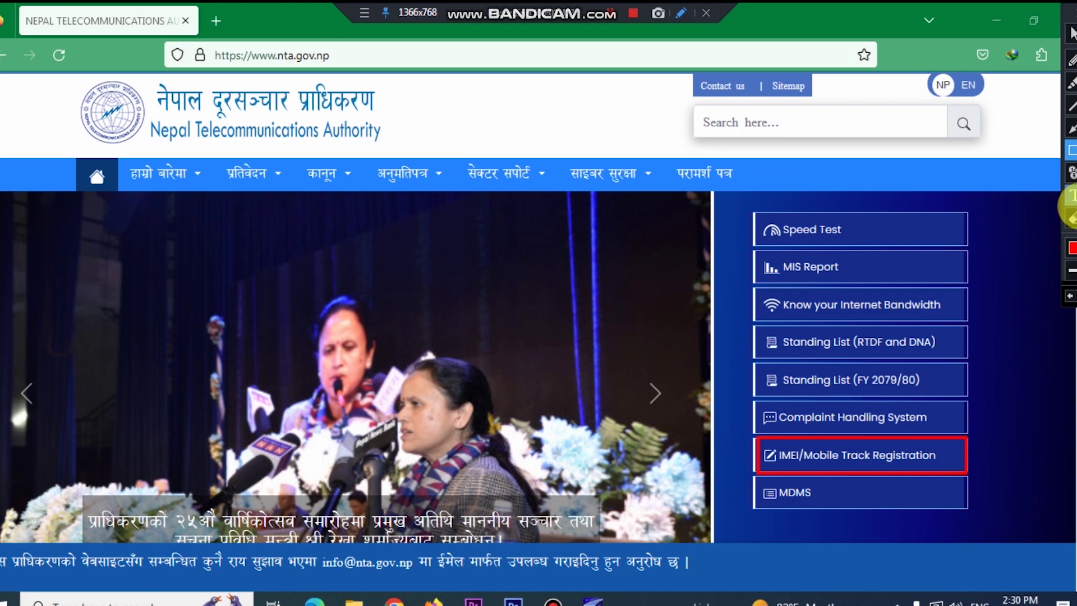
pyautogui.click(1071, 218)
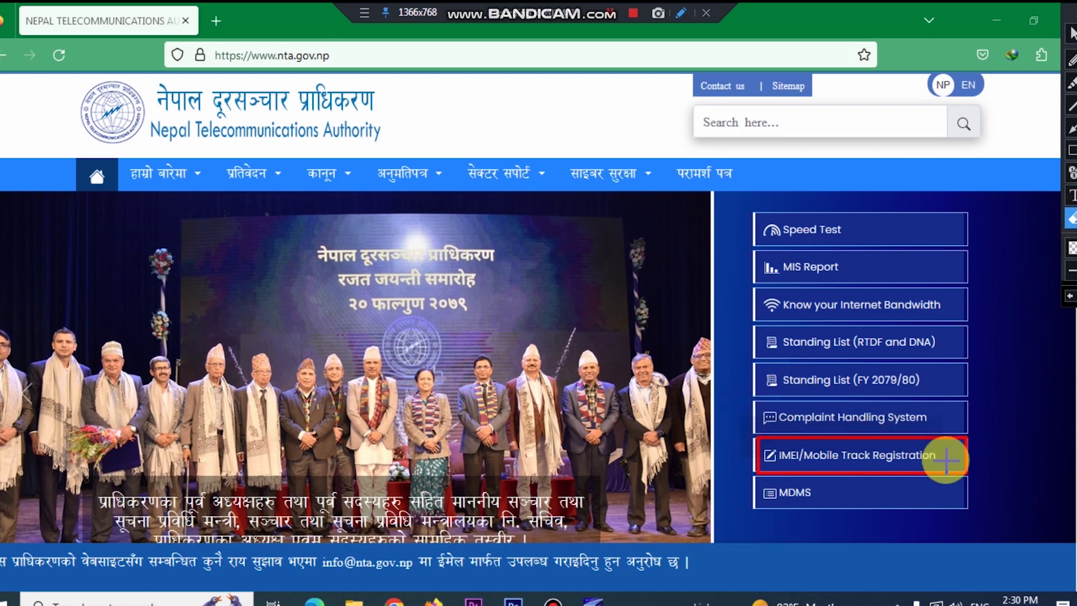
pyautogui.click(965, 473)
pyautogui.click(1072, 34)
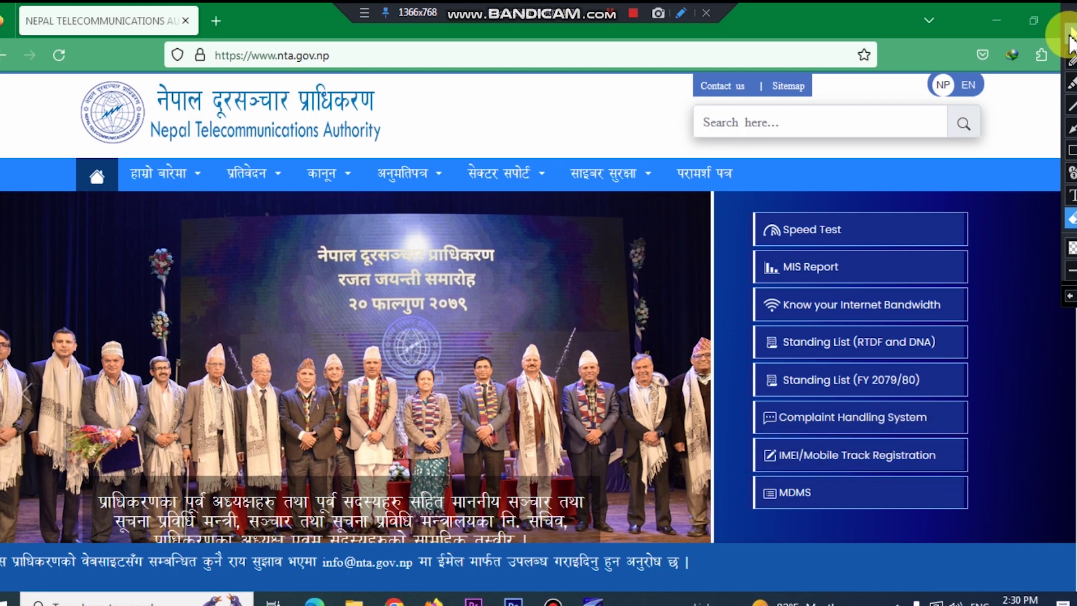
pyautogui.click(831, 455)
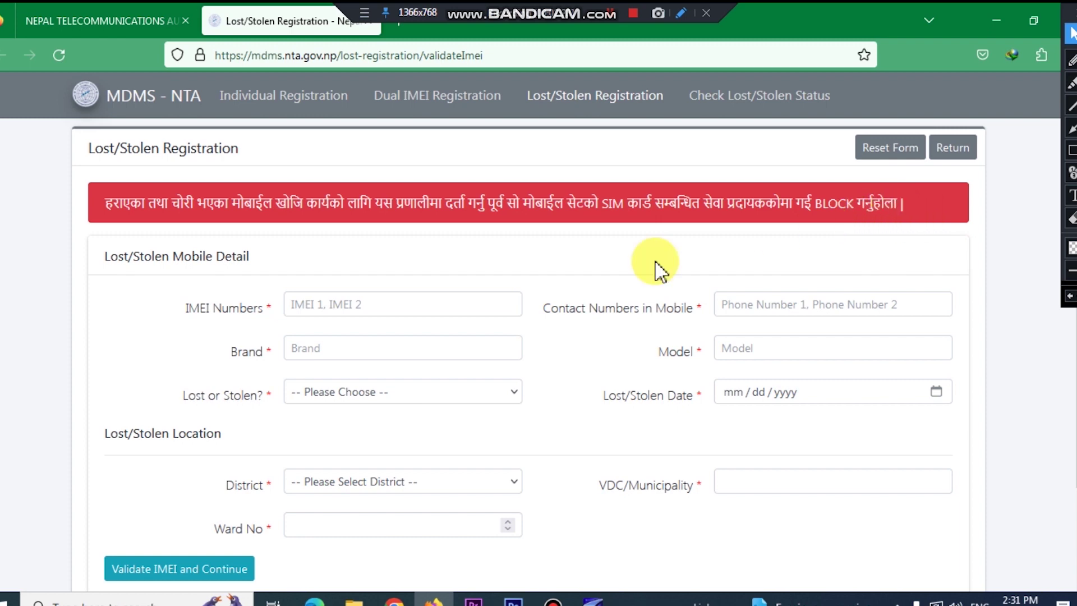
pyautogui.click(430, 309)
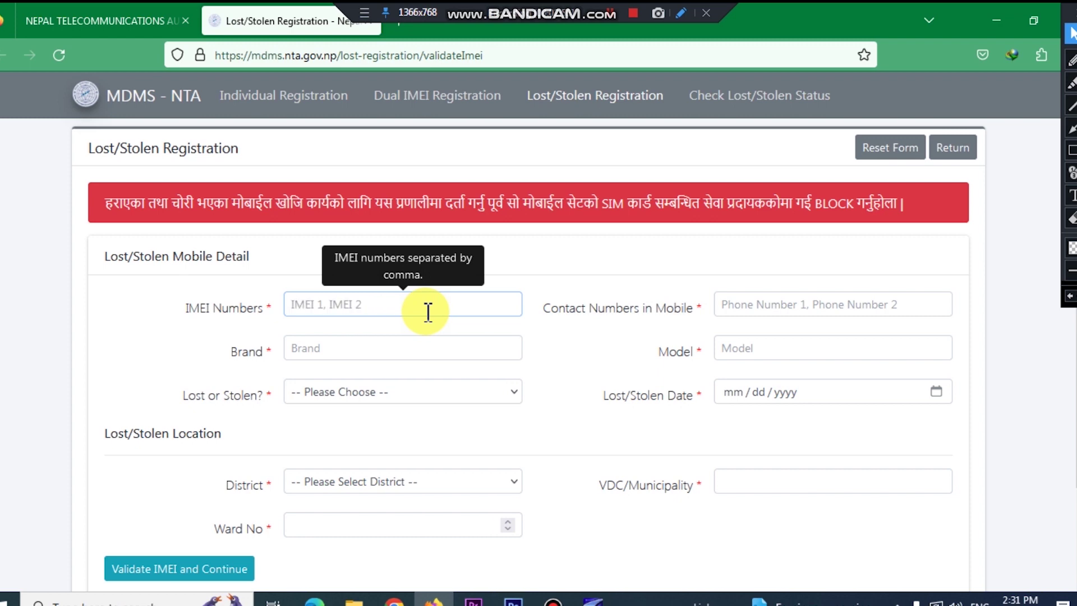
pyautogui.click(835, 316)
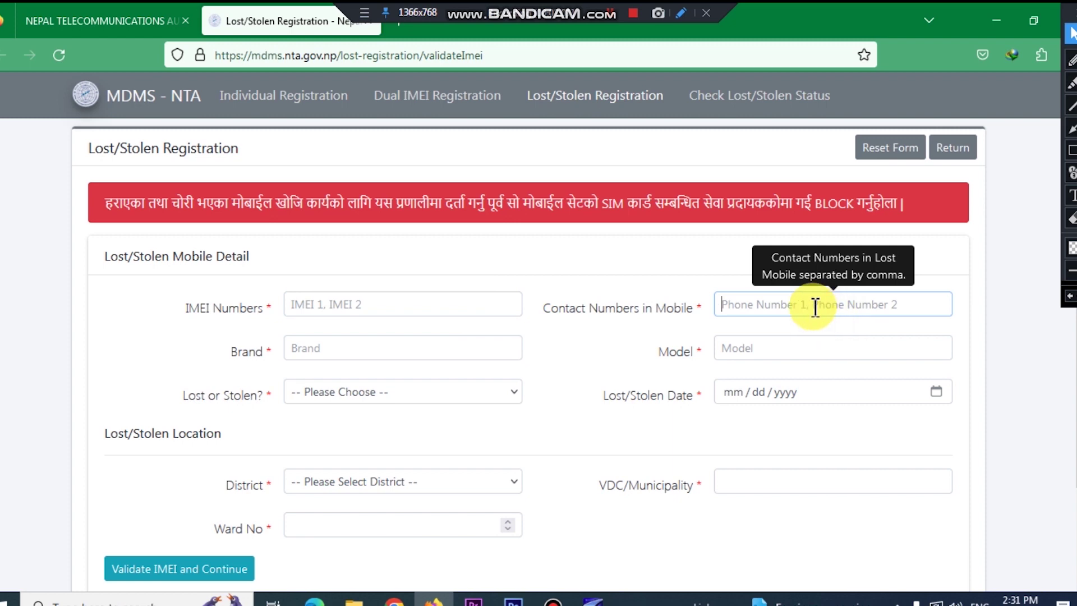
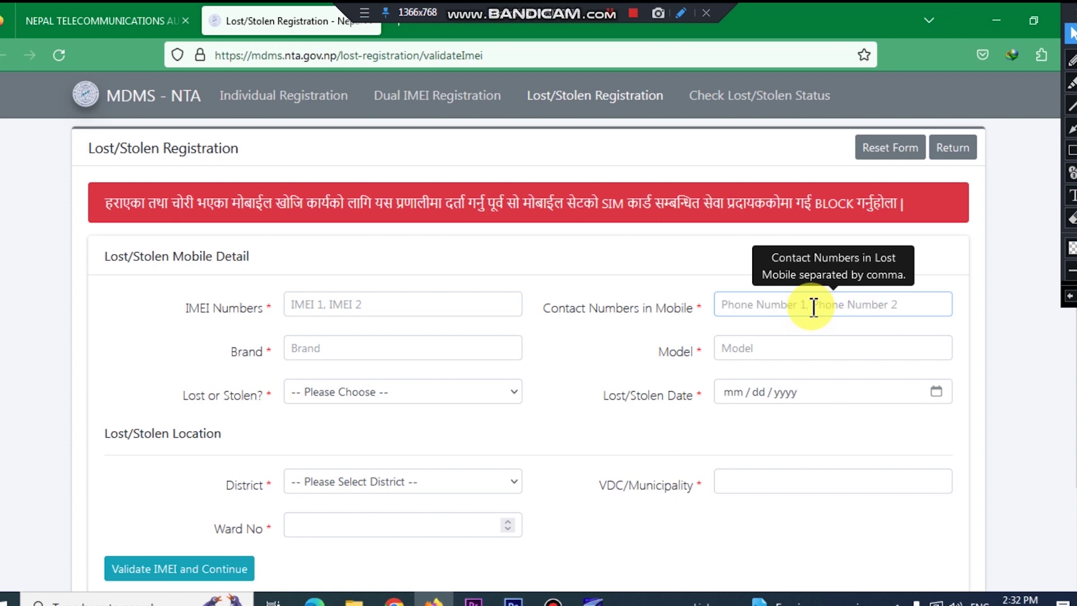
pyautogui.scroll(-1, 477, 336)
pyautogui.click(442, 271)
pyautogui.write('fghj')
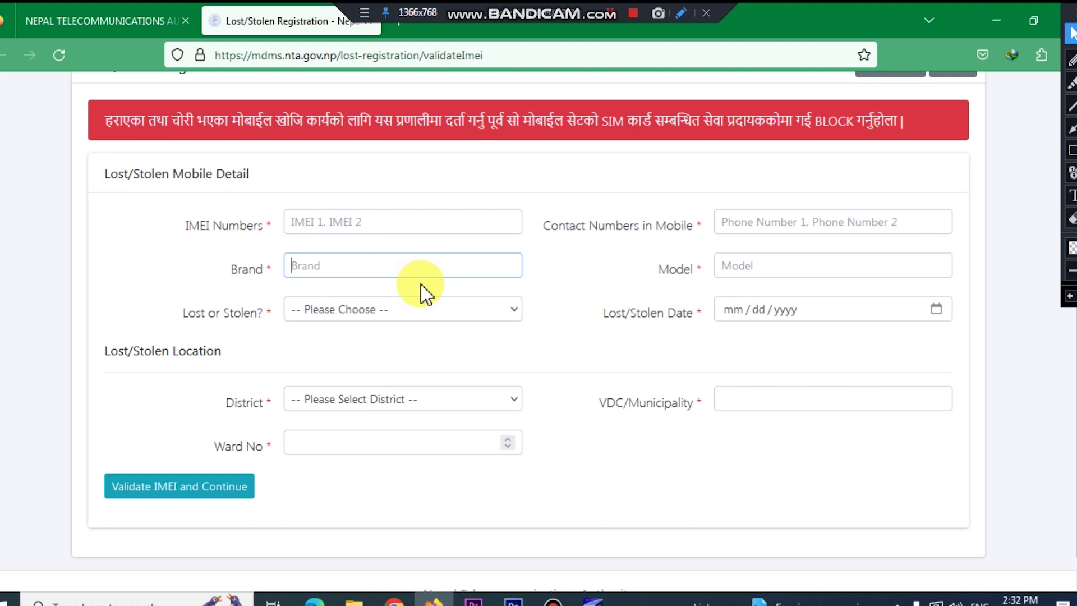
pyautogui.click(412, 226)
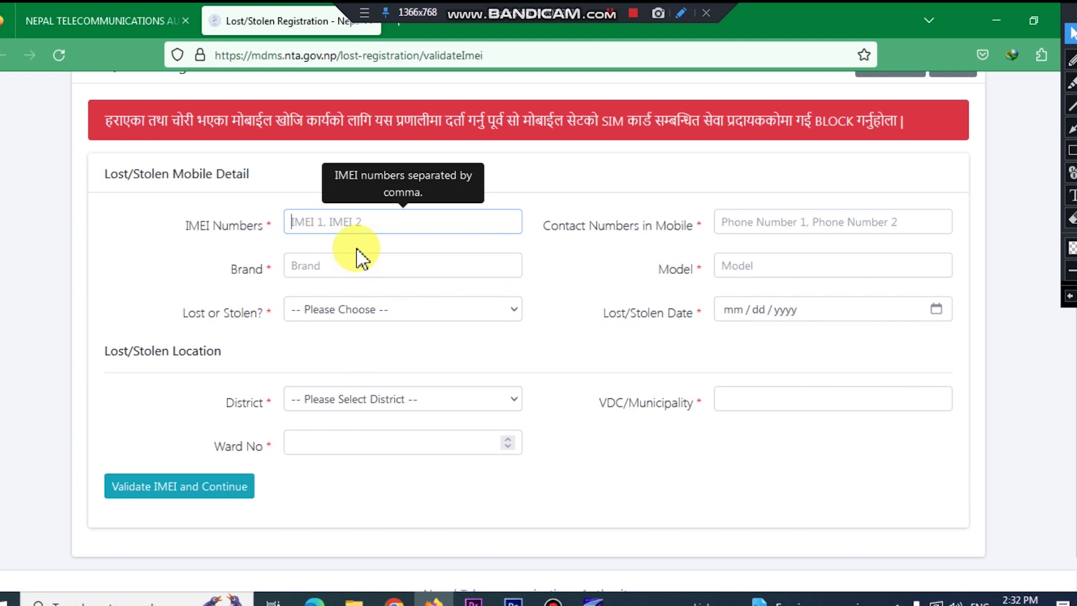
pyautogui.click(402, 324)
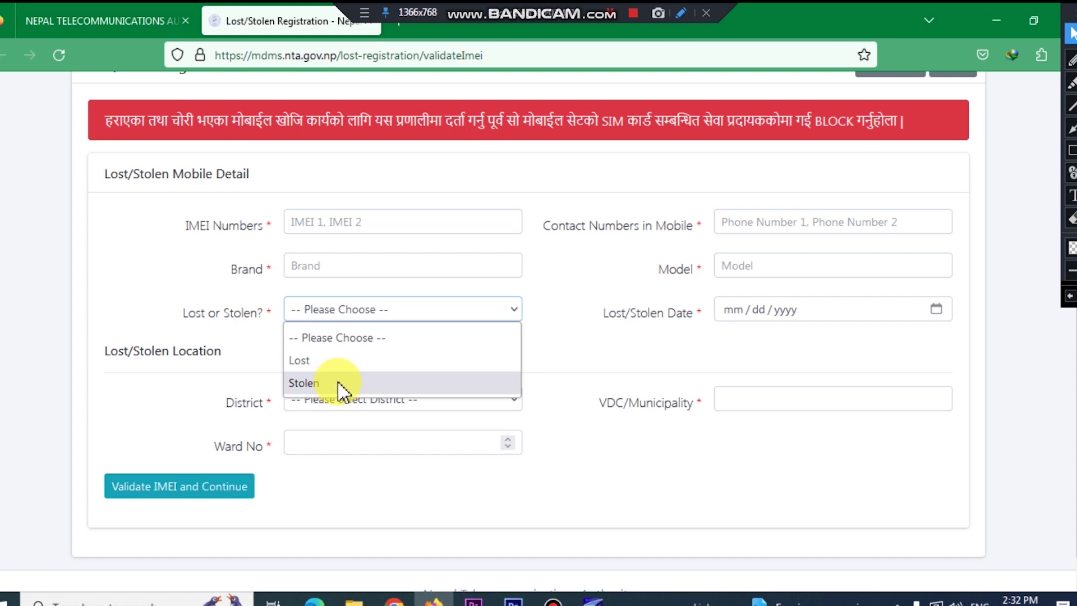
pyautogui.click(339, 385)
pyautogui.click(413, 317)
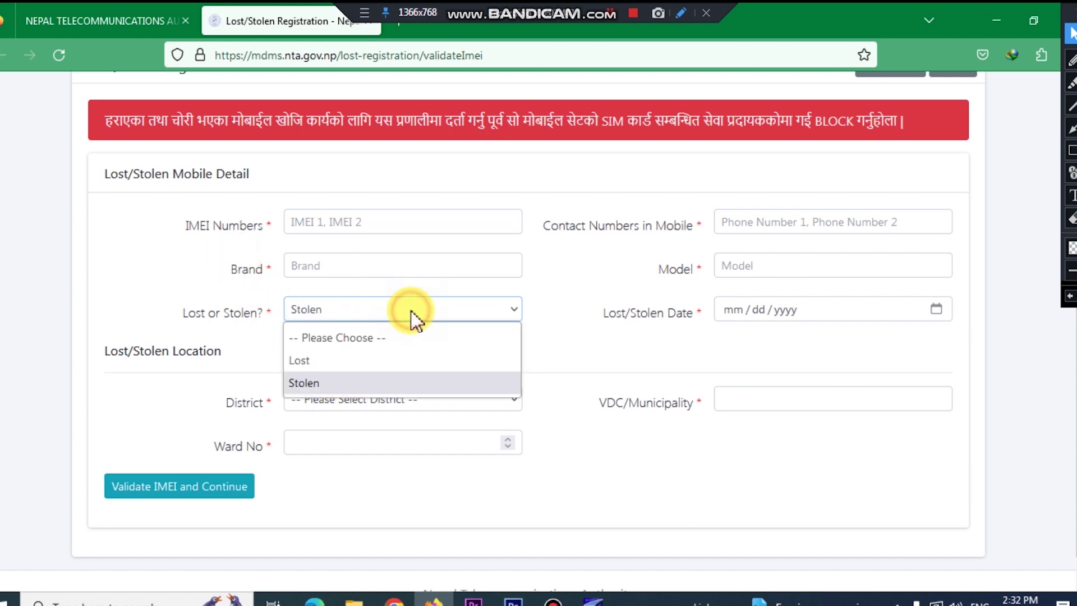
pyautogui.click(314, 361)
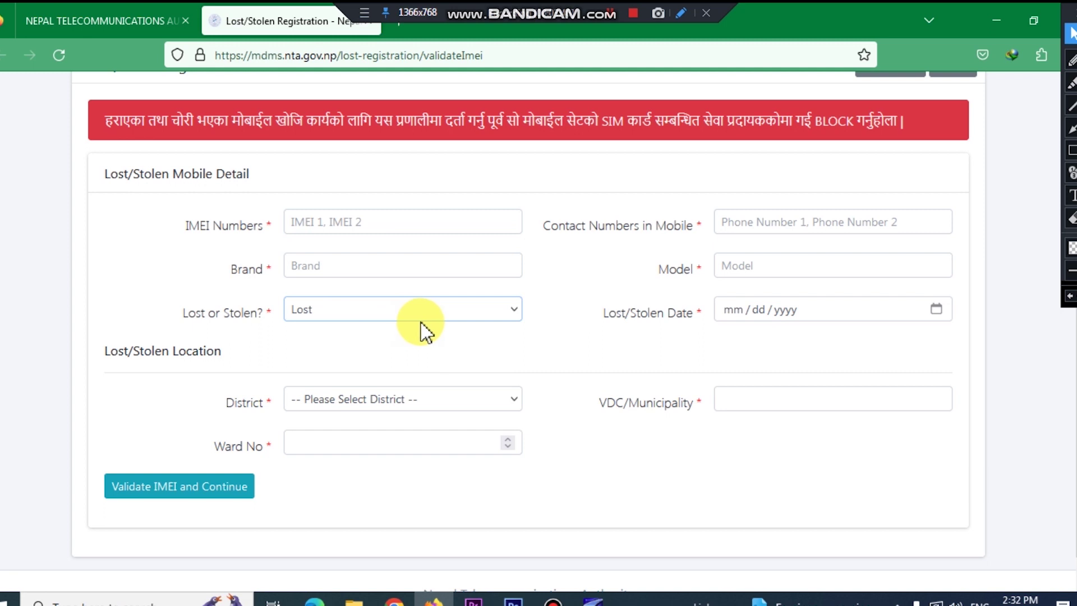
pyautogui.click(940, 309)
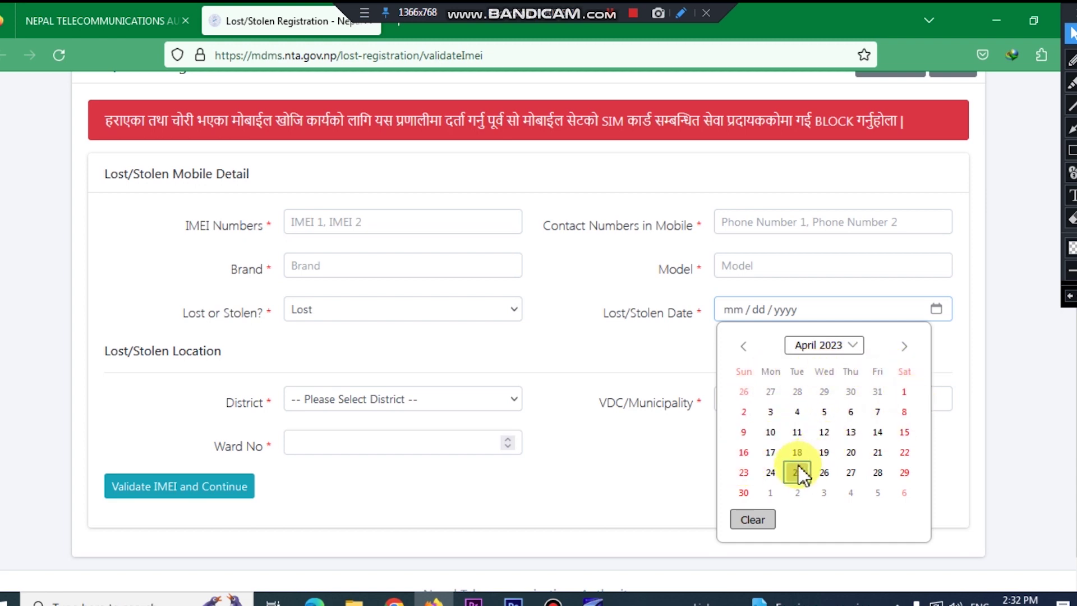
pyautogui.click(625, 361)
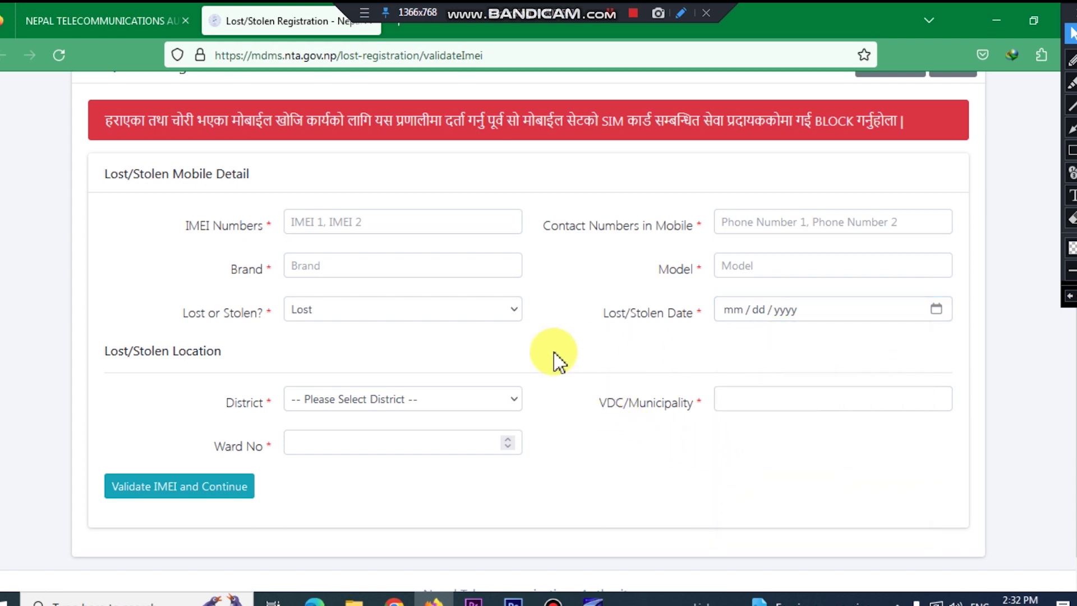
pyautogui.scroll(-1, 516, 395)
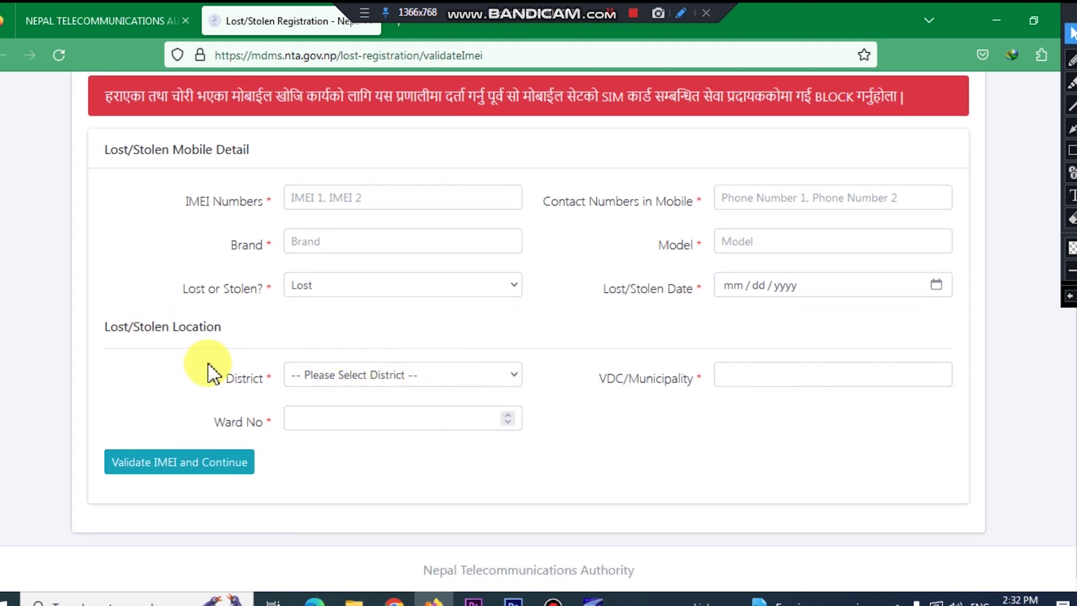
# Step: Select Rupandehi in the District dropdown
pyautogui.click(457, 377)
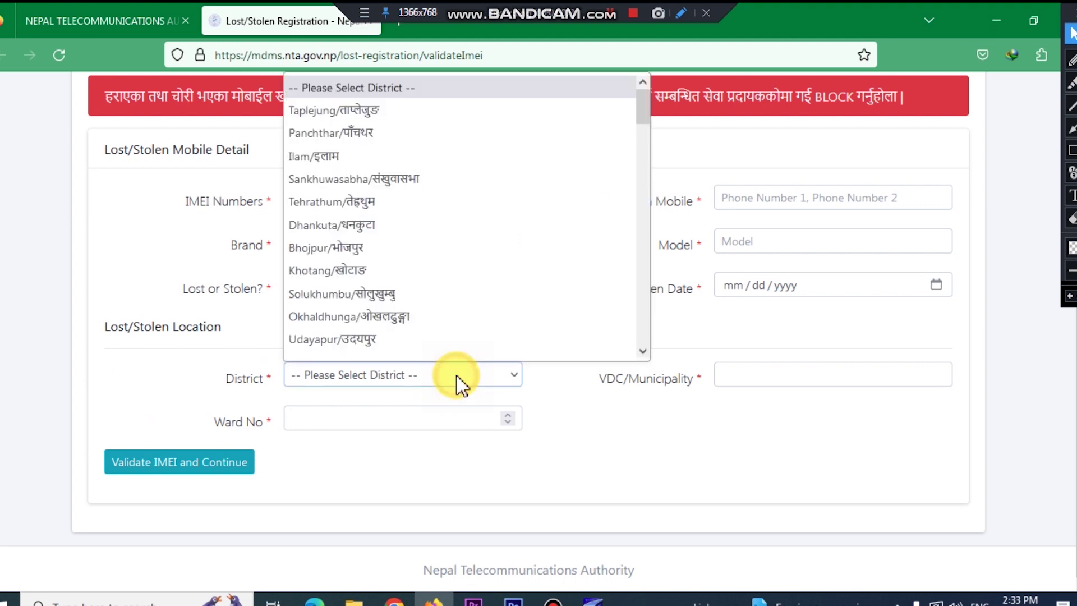
pyautogui.scroll(-10, 356, 227)
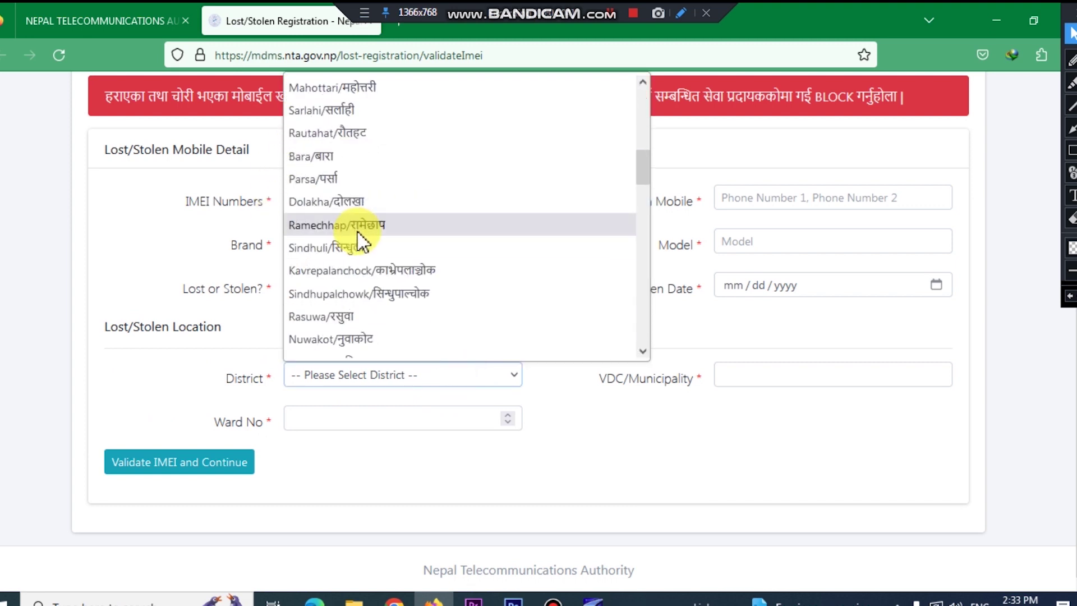
pyautogui.scroll(-10, 365, 264)
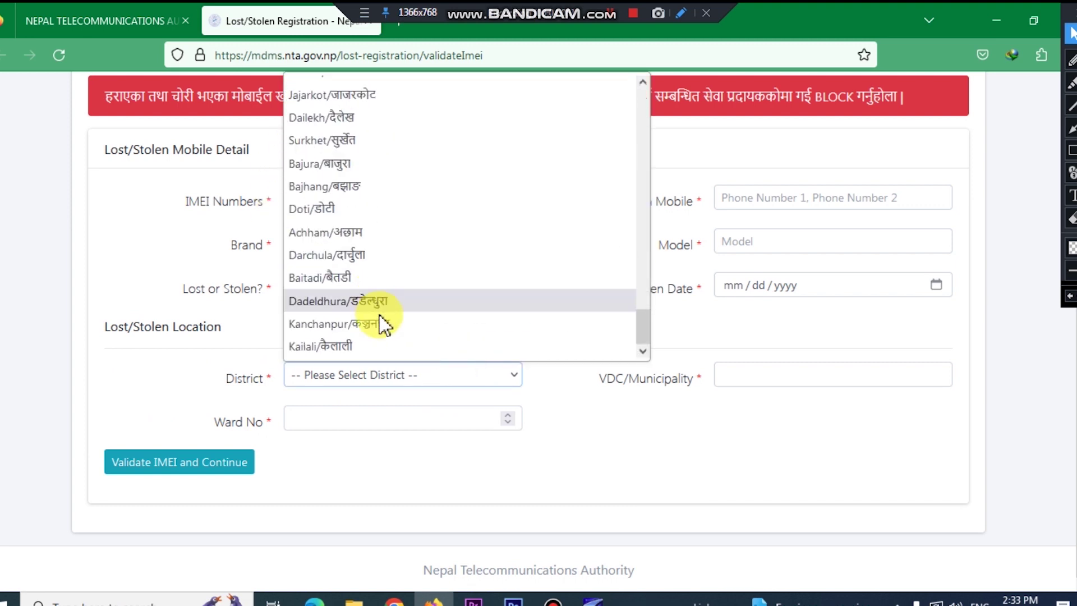
pyautogui.scroll(8, 392, 308)
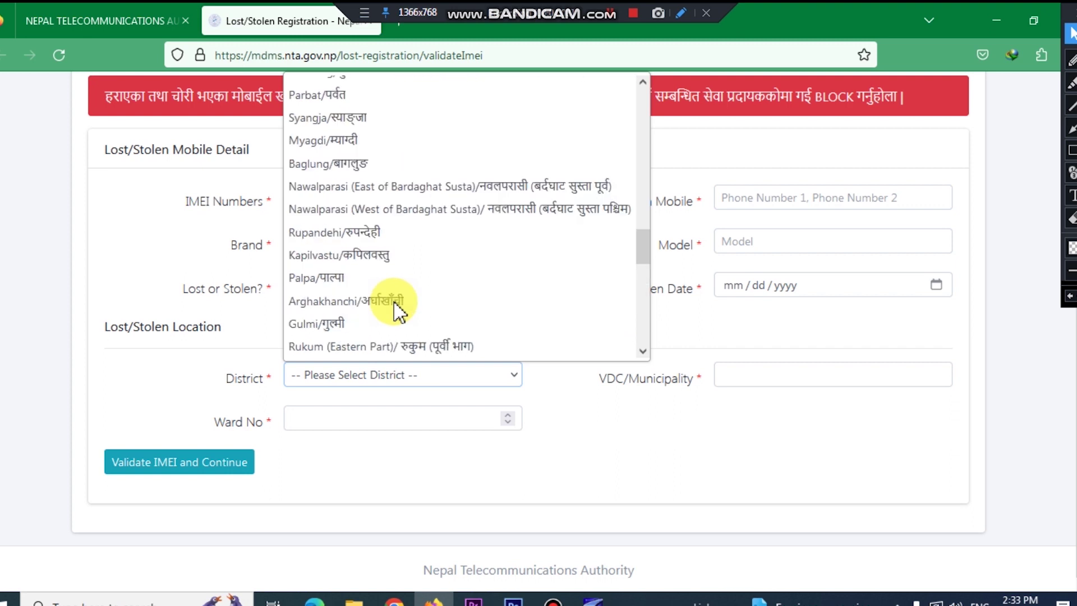
pyautogui.click(364, 232)
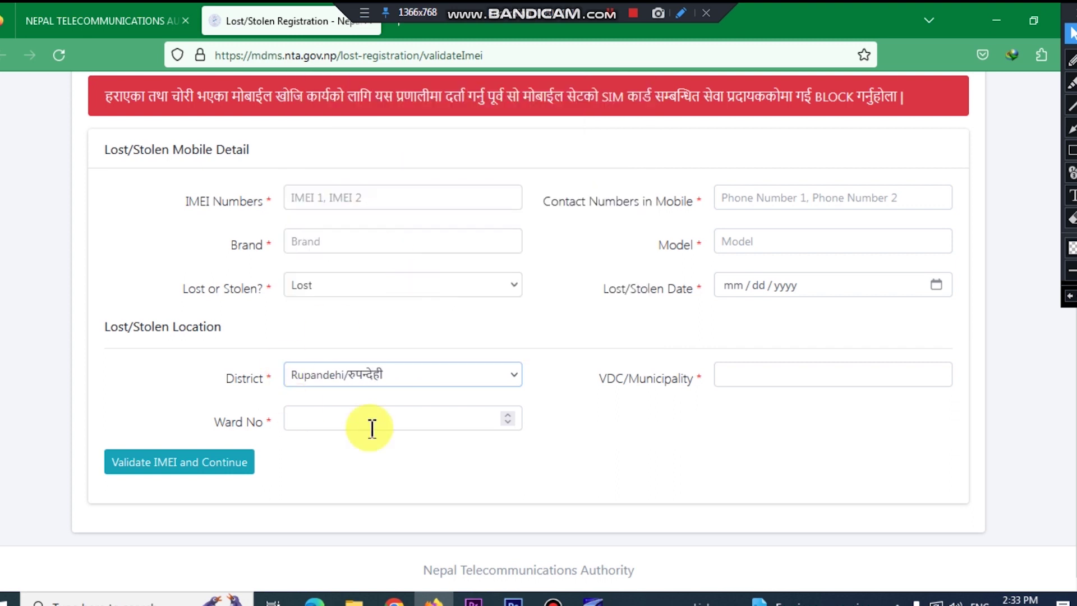
# Step: Set the VDC/Municipality to Butwal and go to the ward number field
pyautogui.click(799, 376)
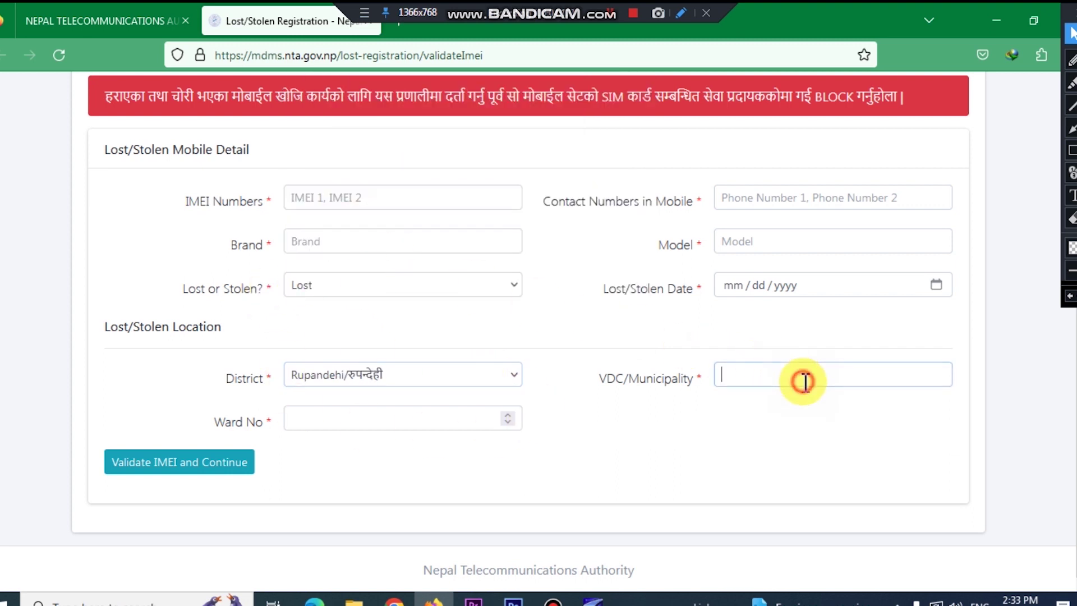
pyautogui.click(835, 375)
pyautogui.click(729, 421)
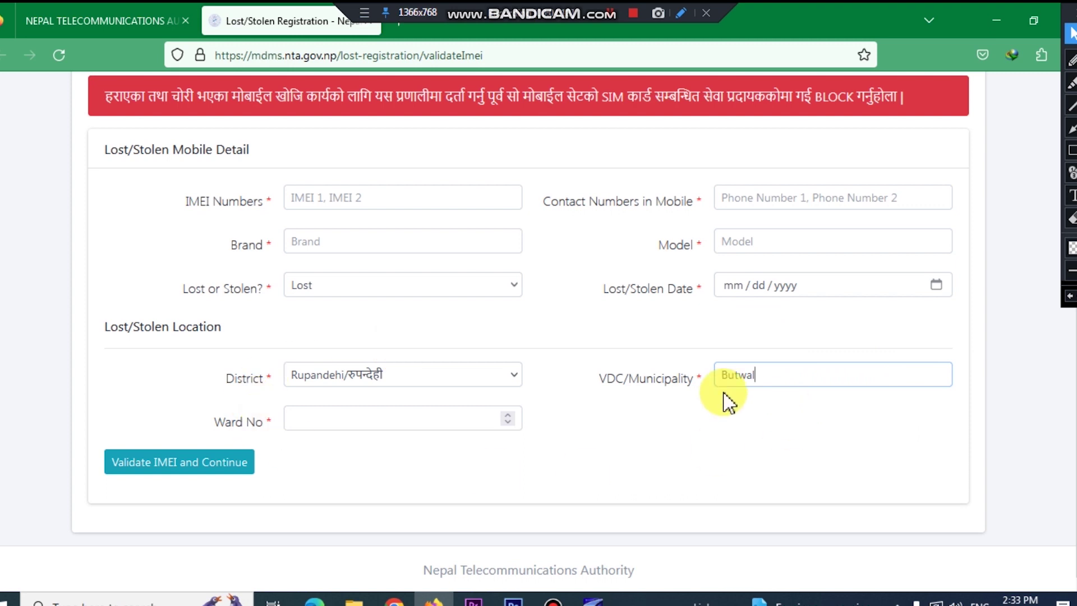
pyautogui.click(455, 422)
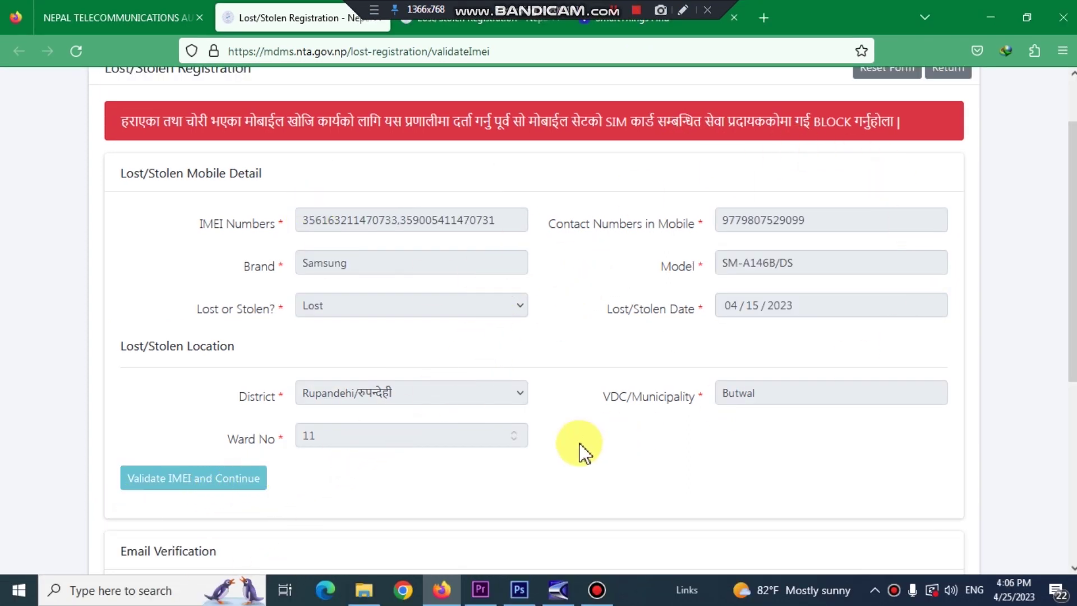
# Step: Scroll to Email Verification and focus the Email Address and OTP fields, leaving both blank
pyautogui.scroll(-5, 529, 443)
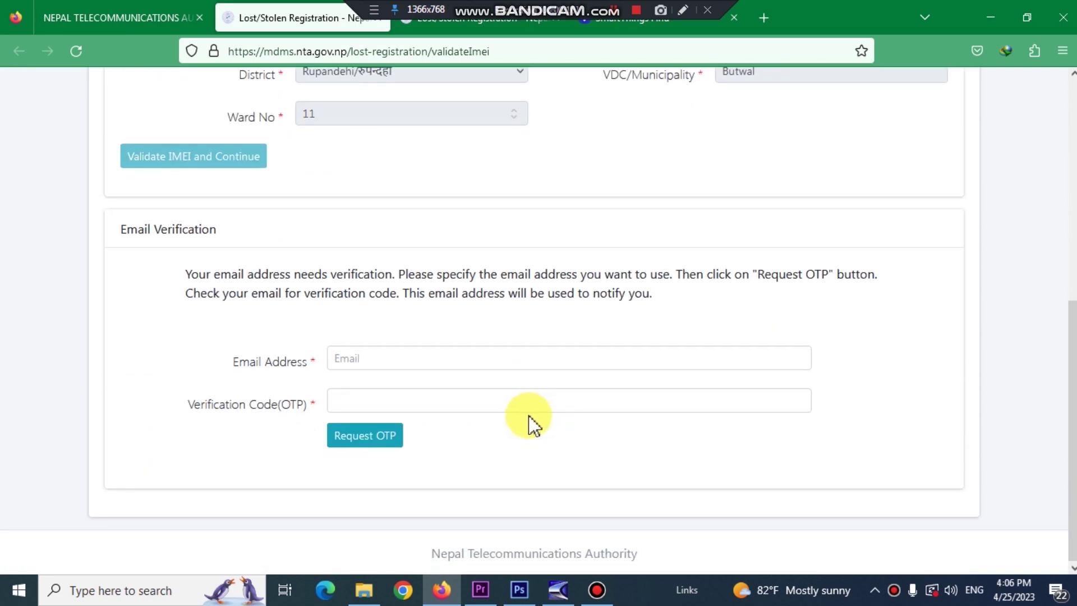
pyautogui.click(463, 361)
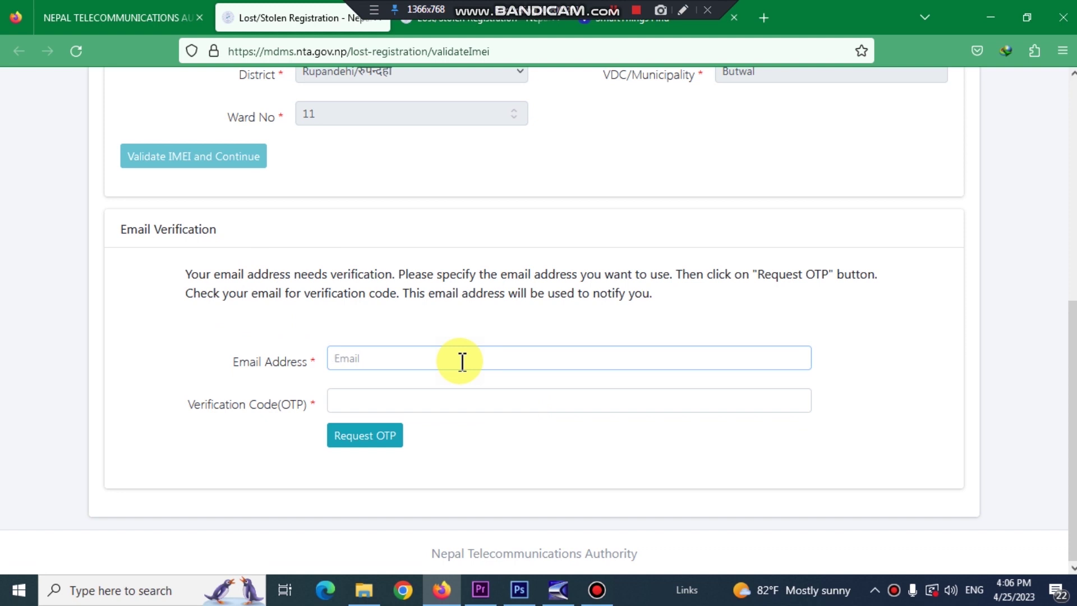
pyautogui.click(342, 360)
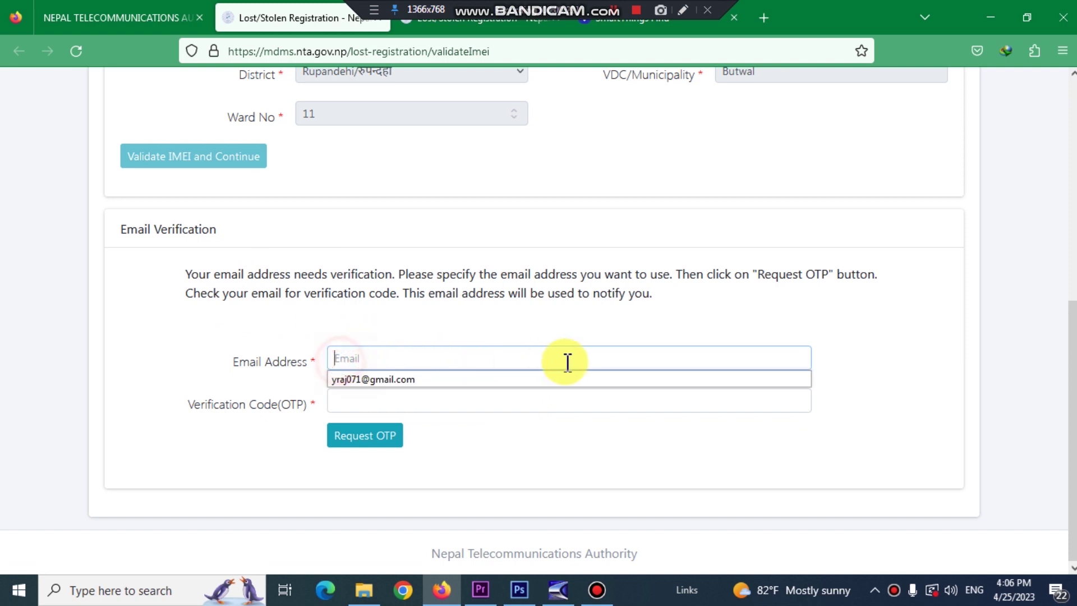
pyautogui.click(594, 358)
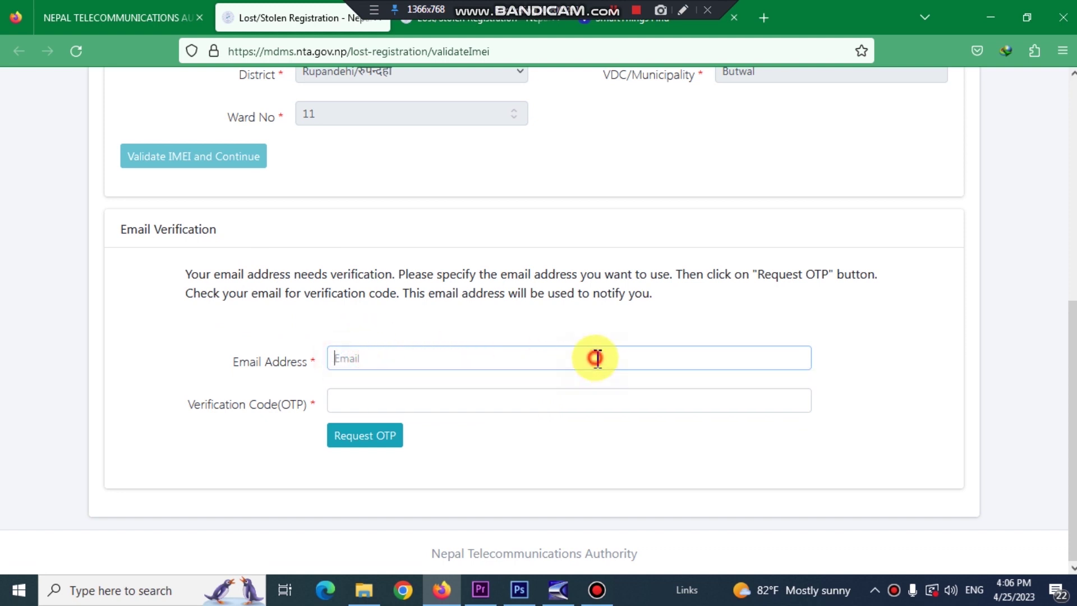
pyautogui.click(424, 401)
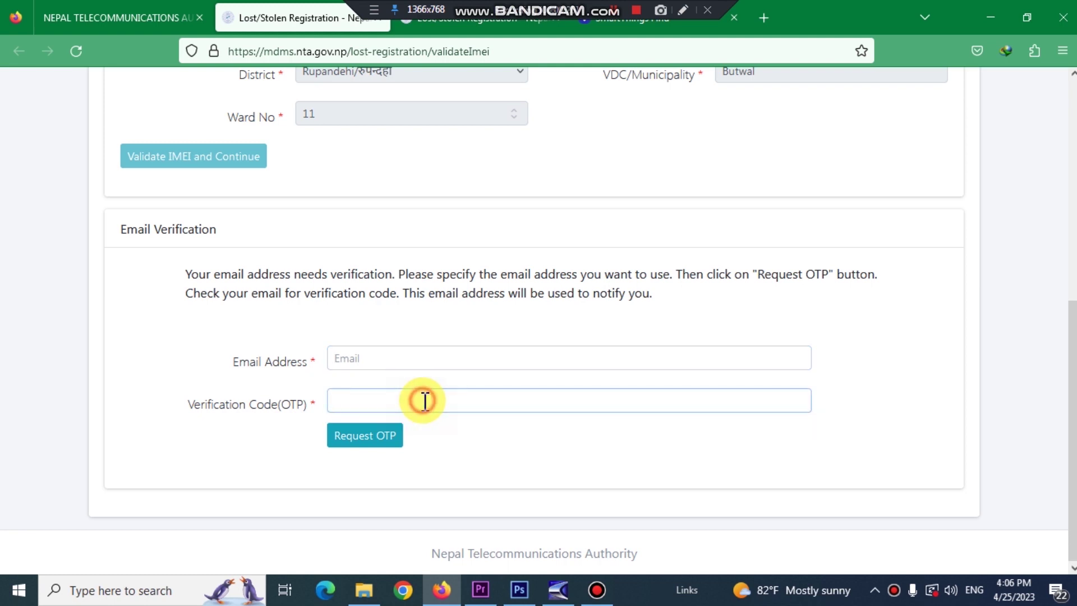
pyautogui.click(425, 401)
pyautogui.click(425, 400)
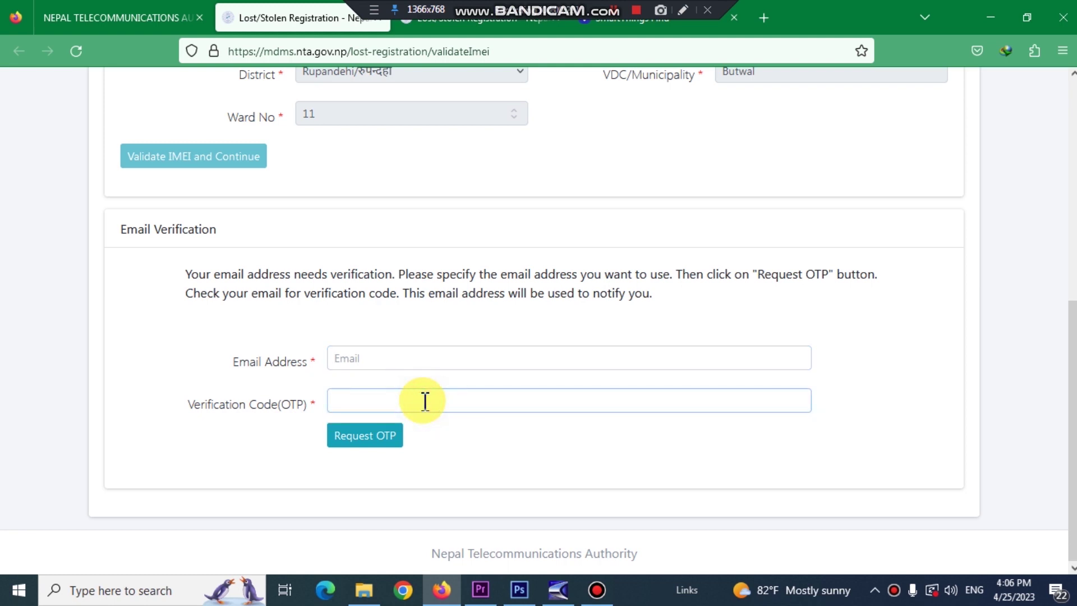
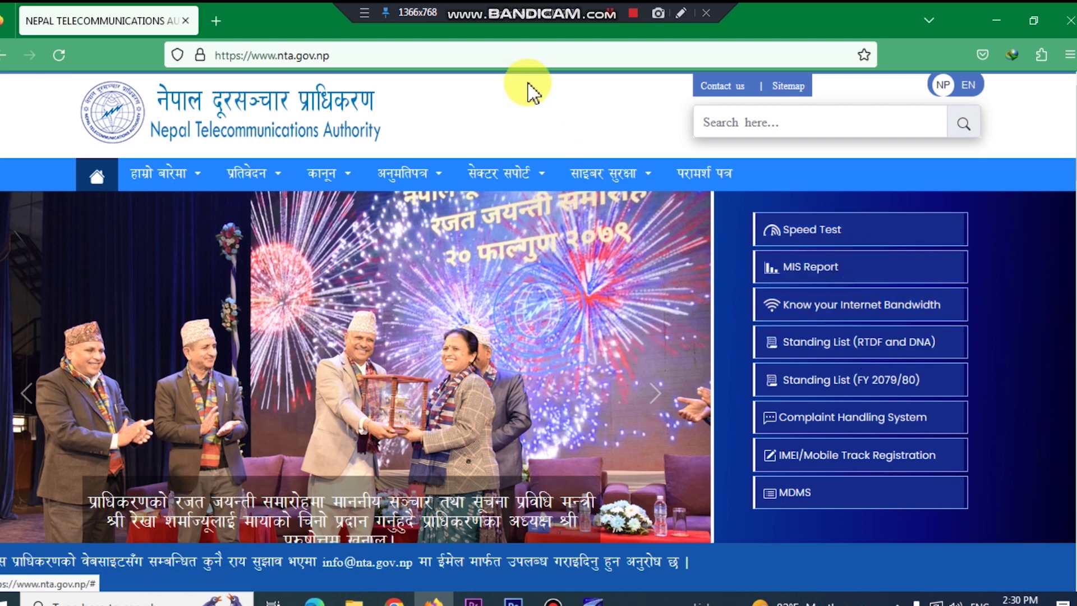
# Step: Go from the NTA website's IMEI/Mobile Track Registration link to the MDMS Lost/Stolen Registration form
pyautogui.click(682, 21)
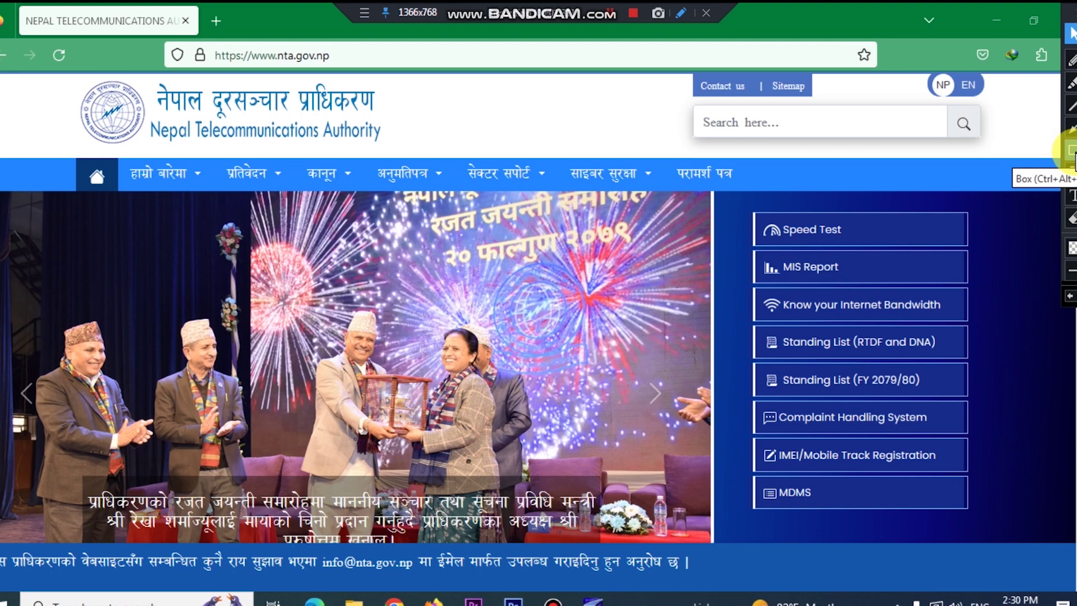
pyautogui.click(1071, 151)
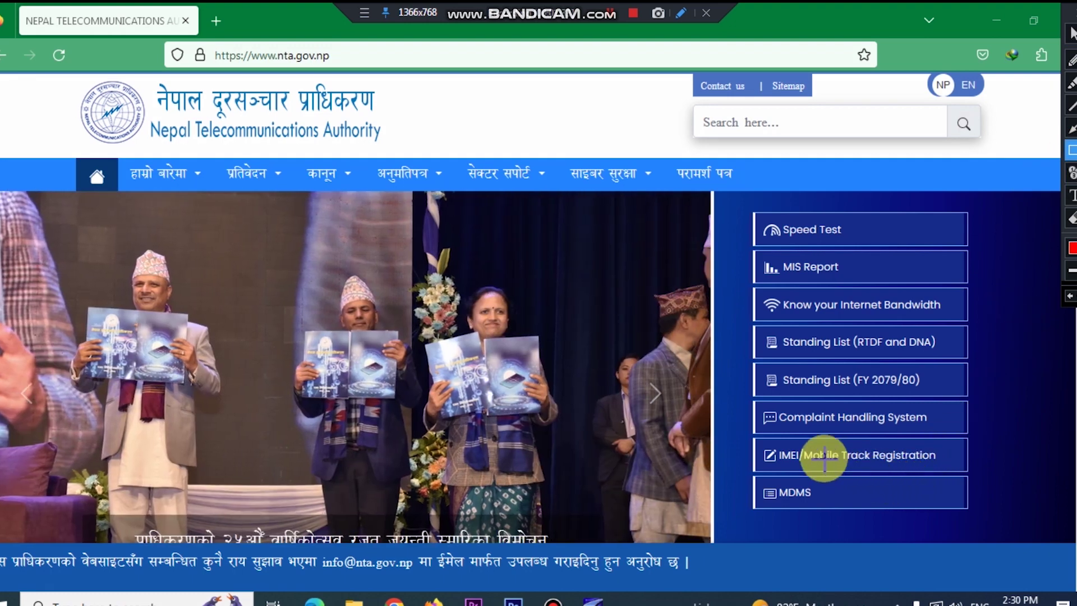
pyautogui.moveTo(757, 438); pyautogui.dragTo(966, 473)
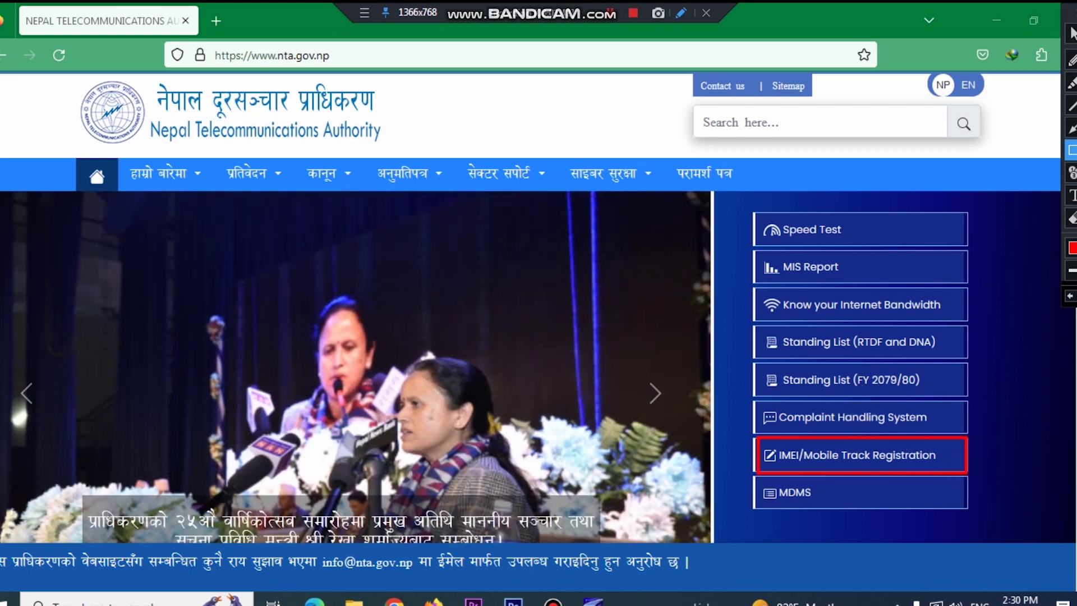
pyautogui.click(1072, 217)
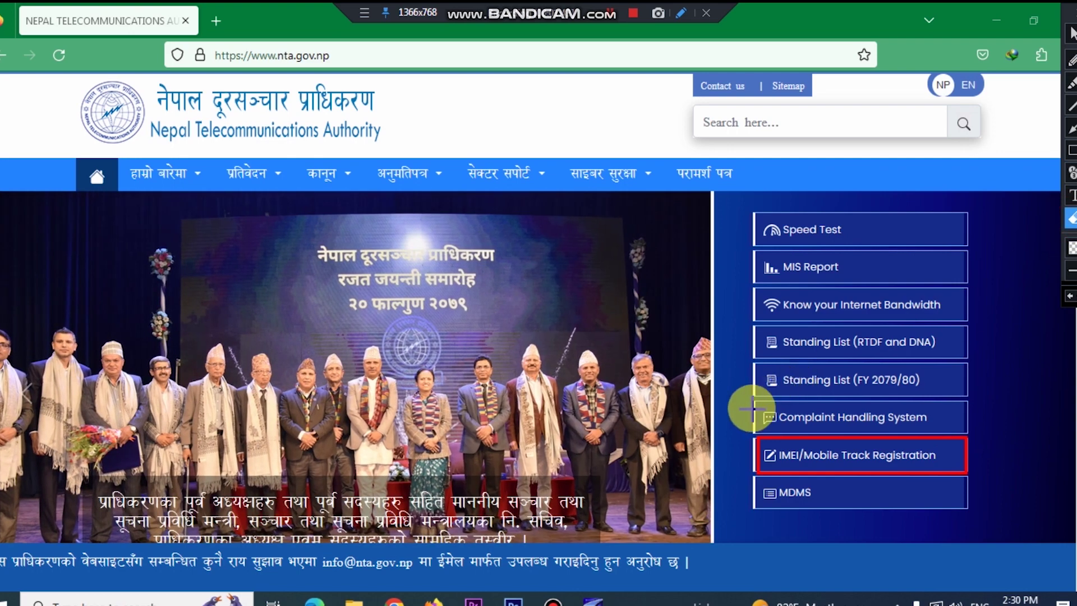
pyautogui.click(967, 466)
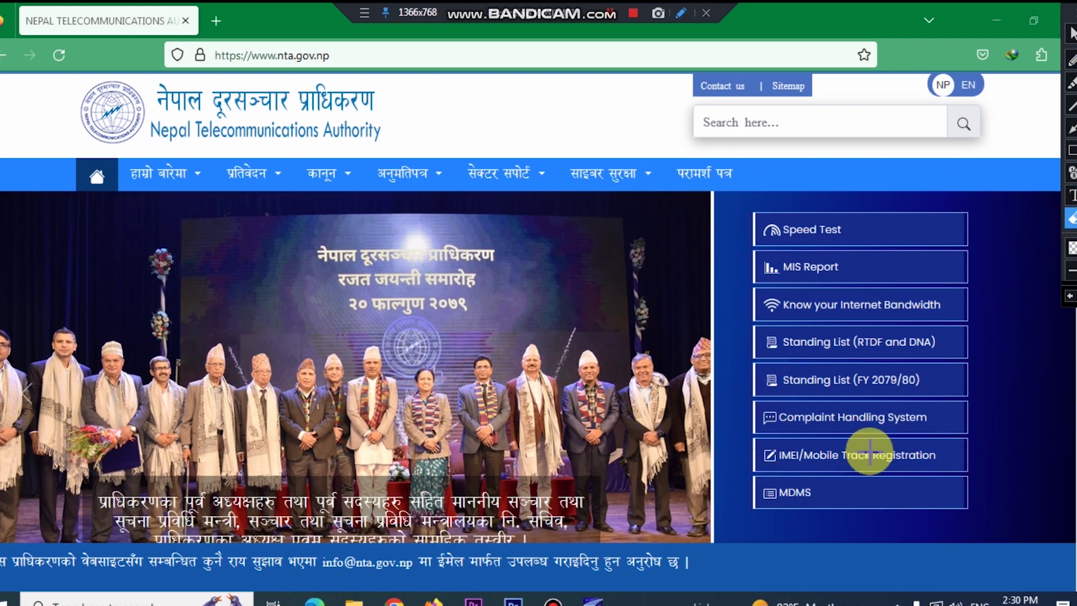
pyautogui.click(1072, 33)
pyautogui.click(830, 456)
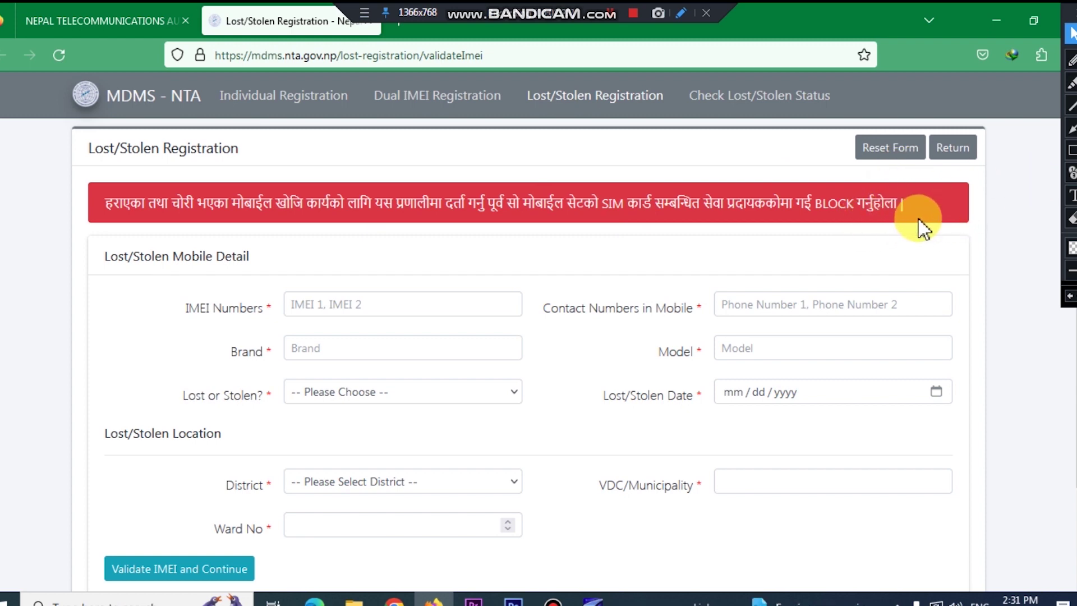
pyautogui.click(432, 312)
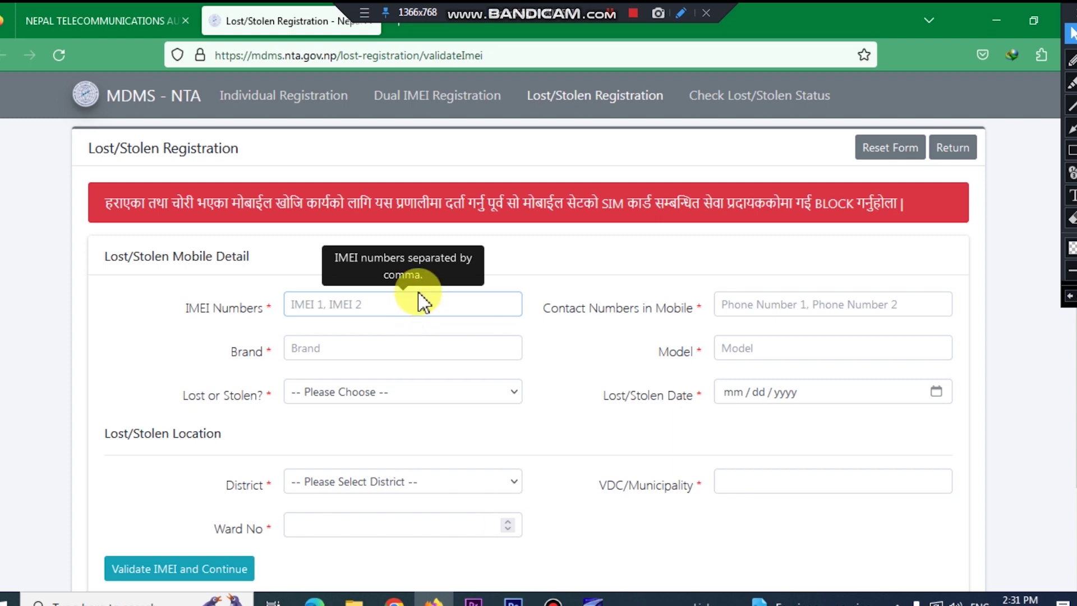
pyautogui.click(833, 314)
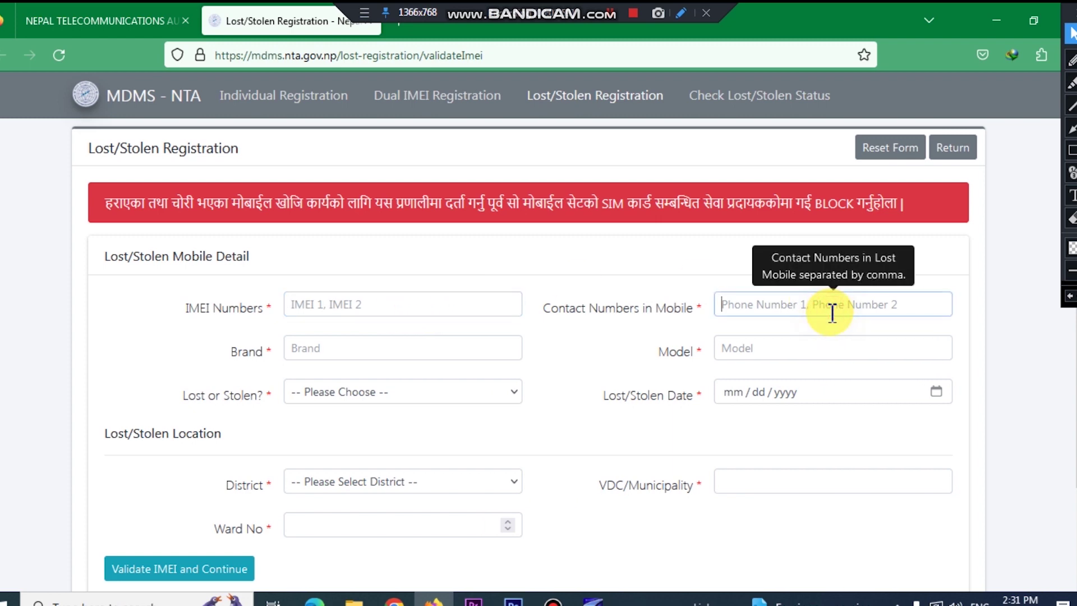
pyautogui.write('985')
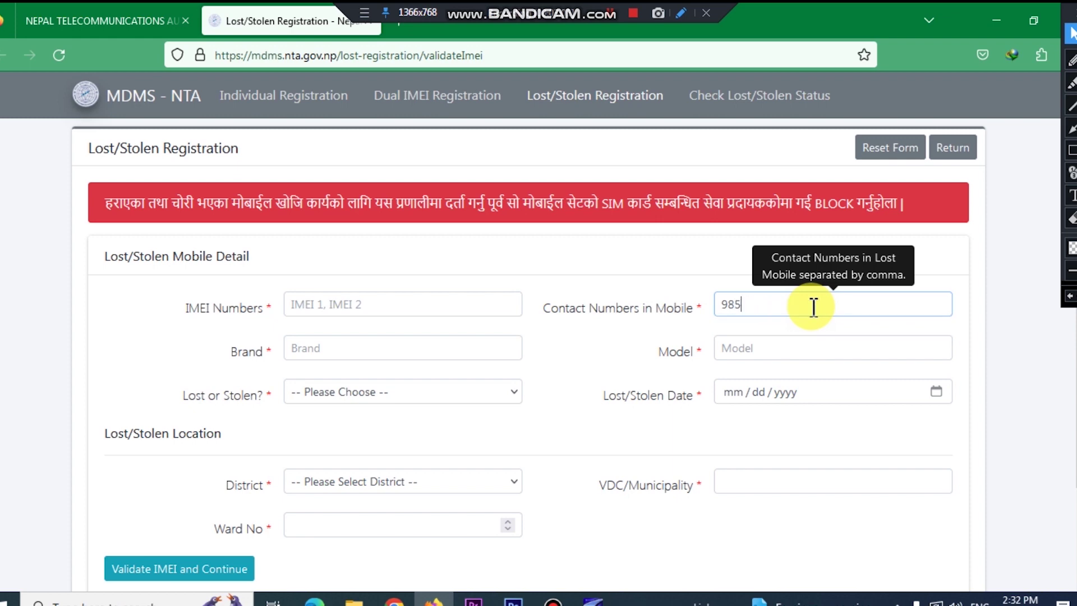
pyautogui.press('BackSpace')
pyautogui.press('BackSpace')
pyautogui.press('BackSpace')
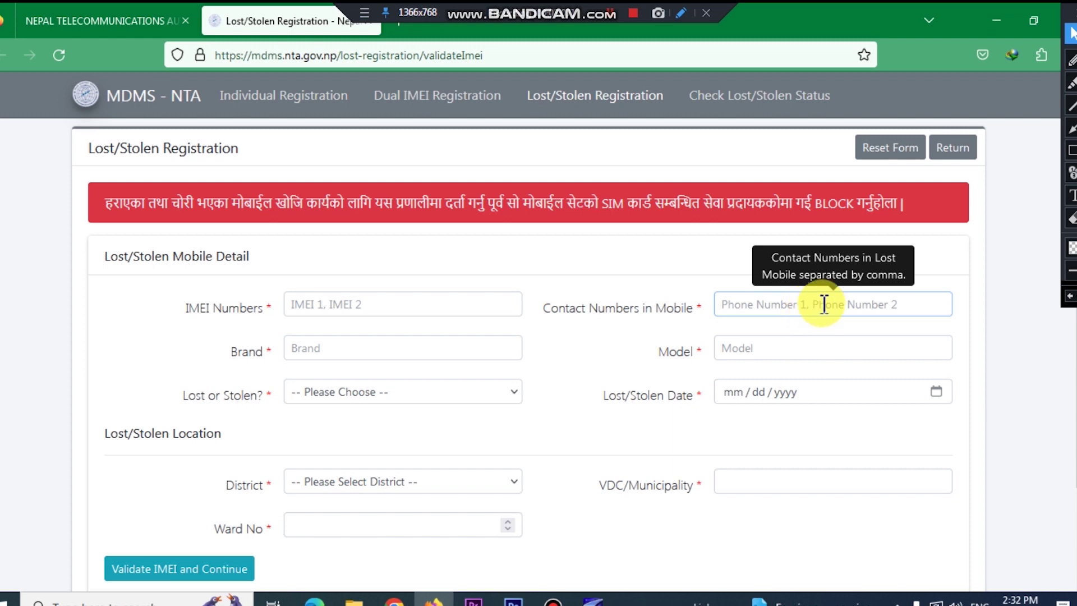
pyautogui.scroll(-2, 505, 365)
pyautogui.click(443, 271)
pyautogui.write('fghj')
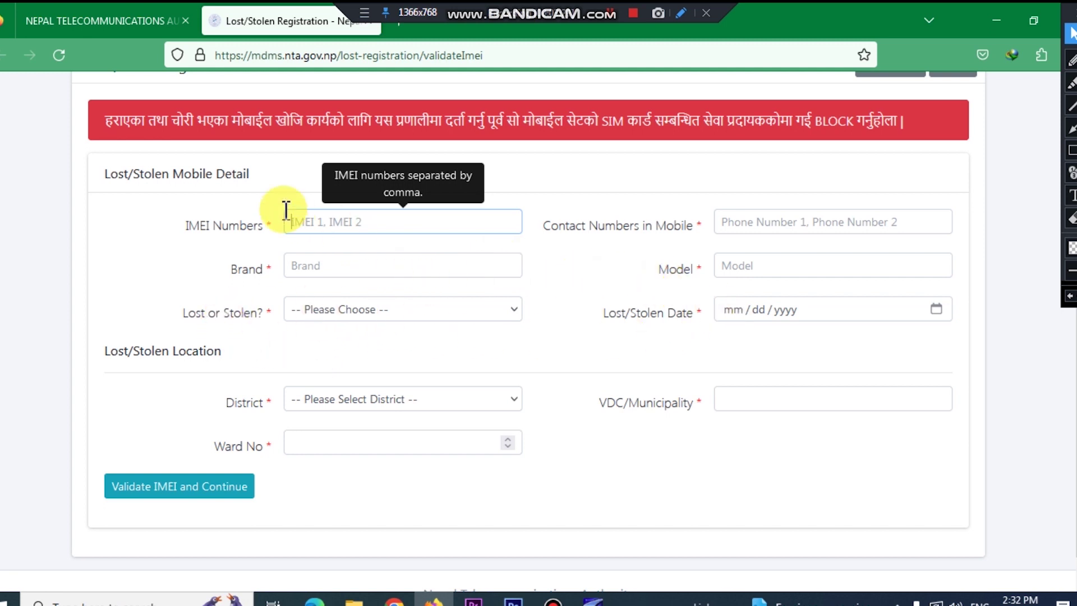
# Step: Set the Lost or Stolen? dropdown to Lost, after briefly choosing Stolen
pyautogui.click(400, 324)
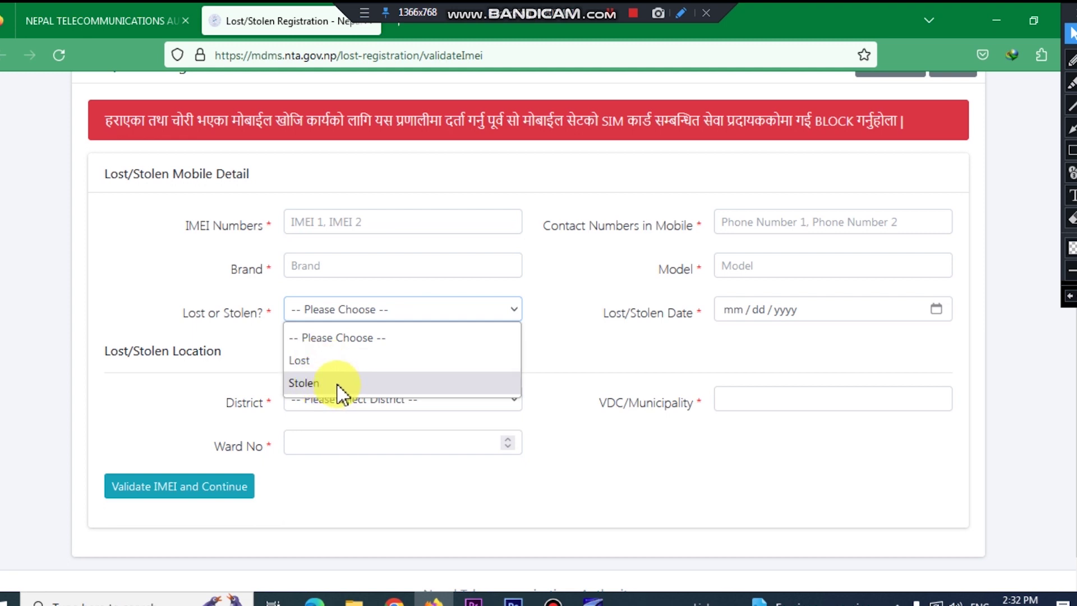
pyautogui.click(338, 383)
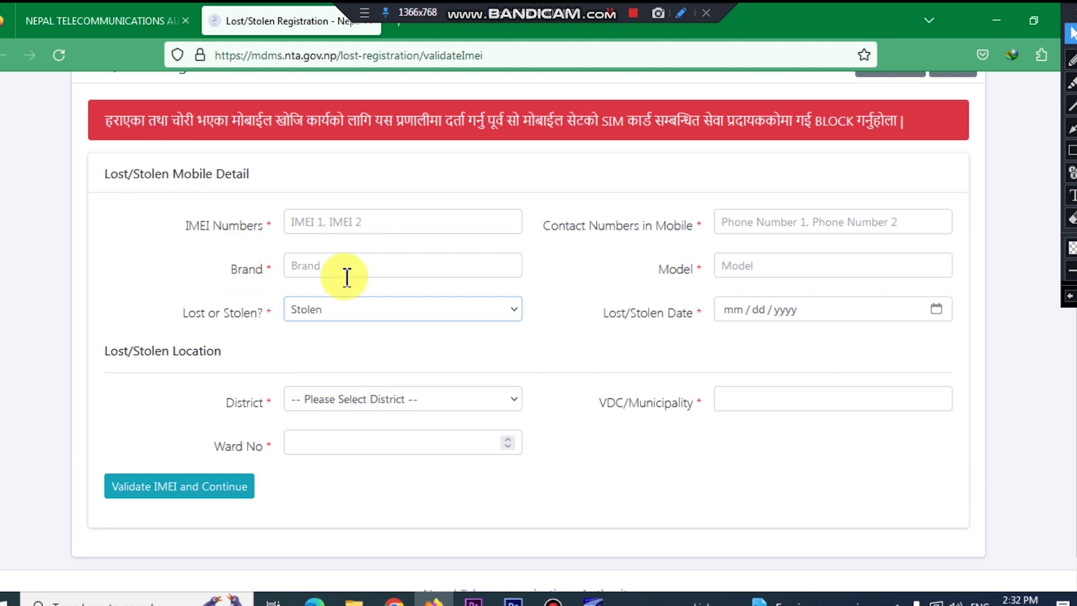
pyautogui.click(412, 312)
pyautogui.click(313, 362)
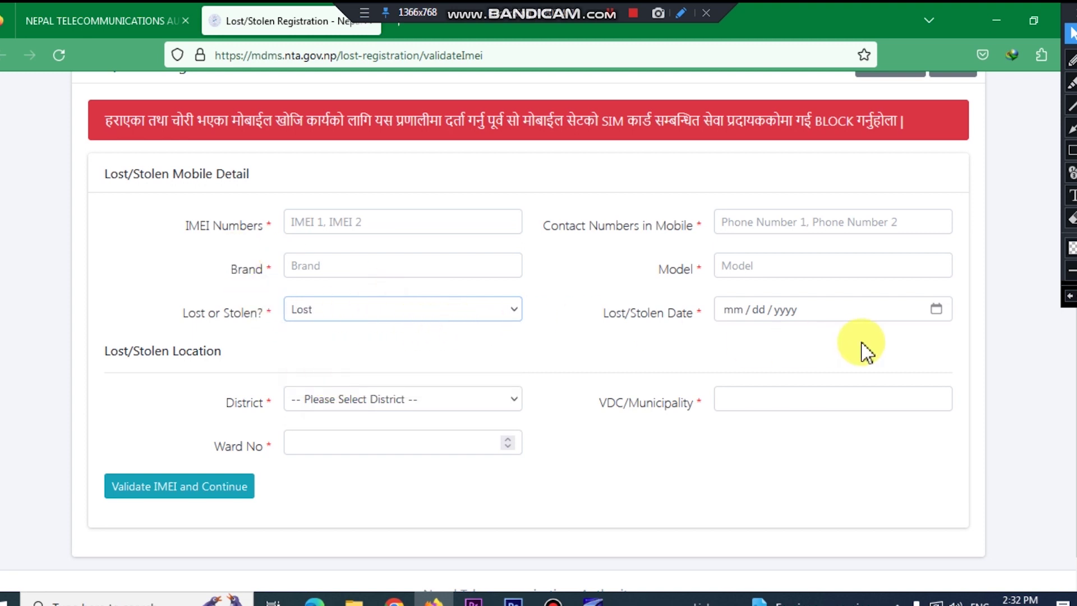
# Step: Open the loss-date calendar and close it without picking a date
pyautogui.click(939, 309)
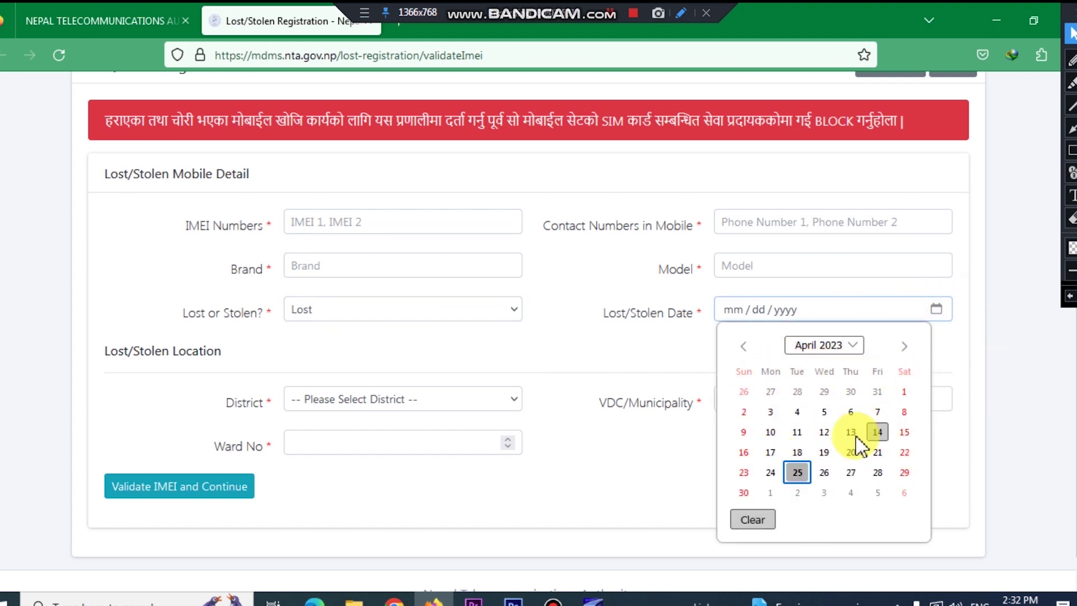
pyautogui.click(609, 356)
pyautogui.scroll(-1, 515, 394)
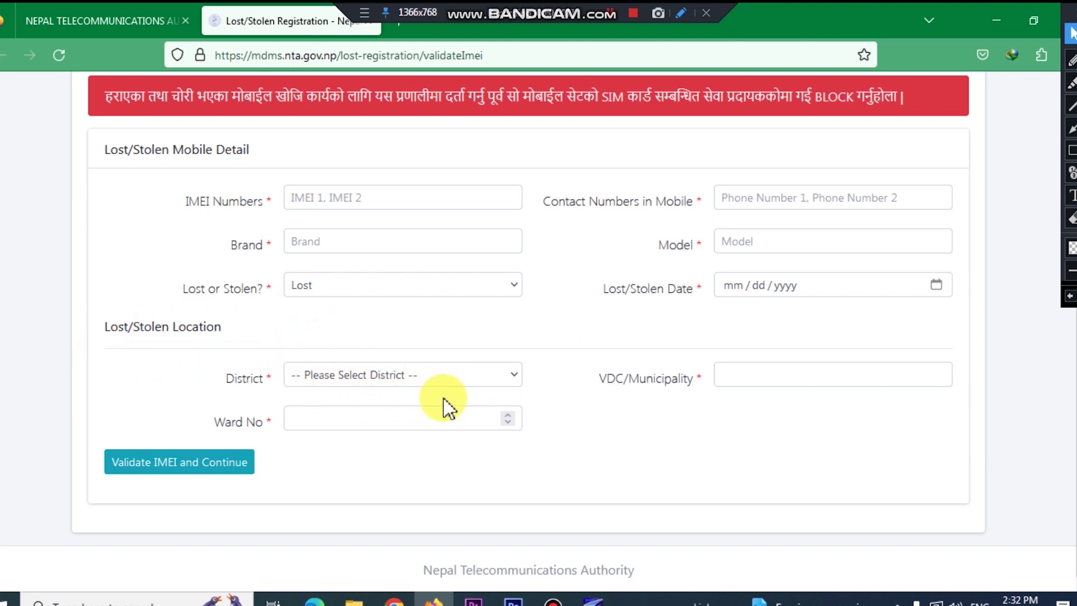
# Step: Select Rupandehi as the District
pyautogui.click(459, 380)
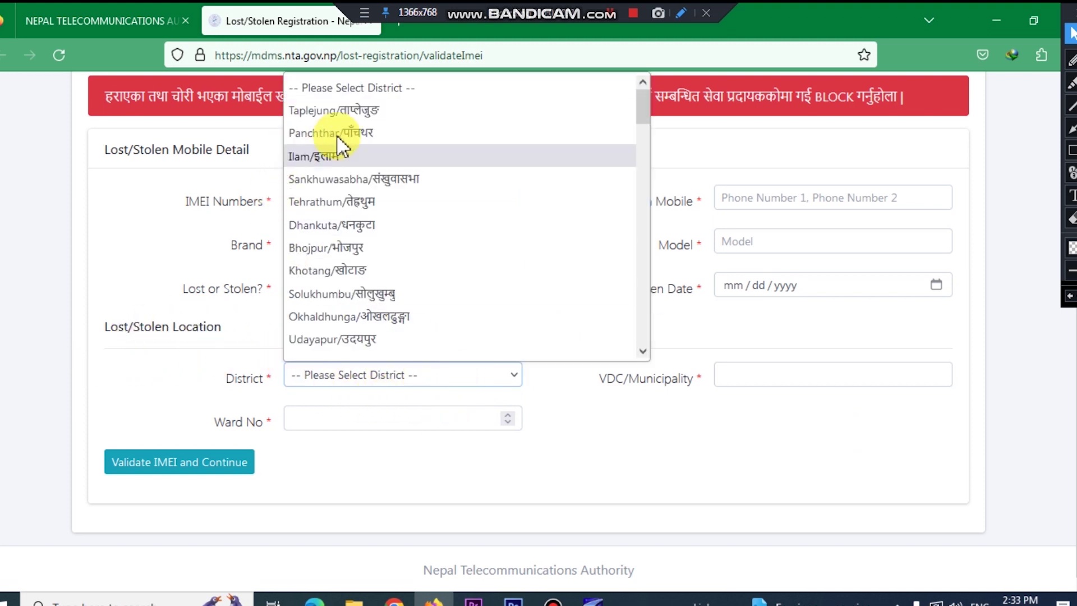
pyautogui.scroll(-12, 356, 226)
pyautogui.scroll(-12, 376, 284)
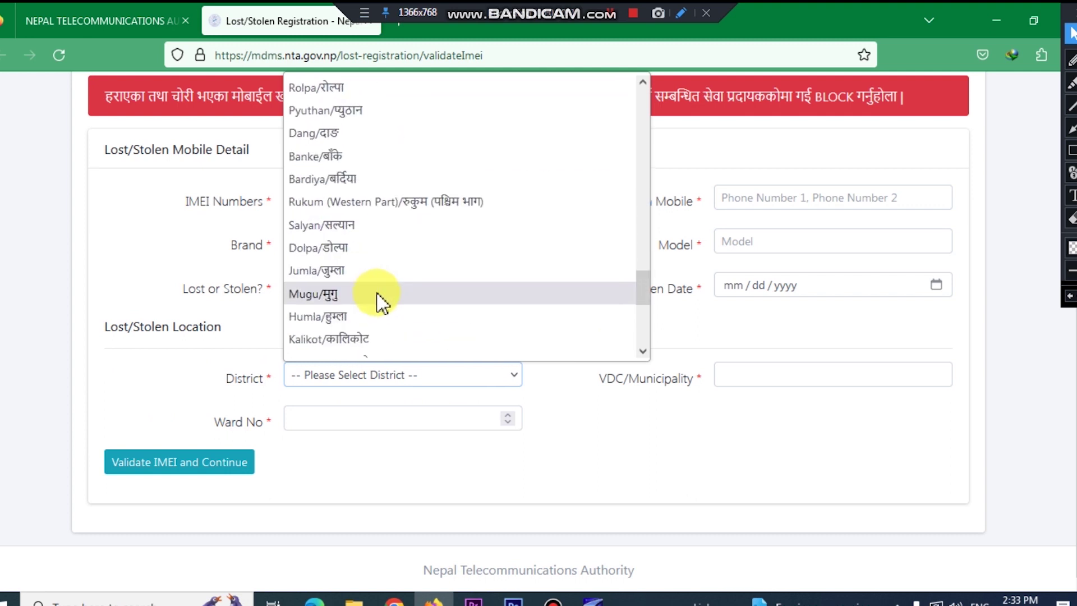
pyautogui.scroll(8, 396, 312)
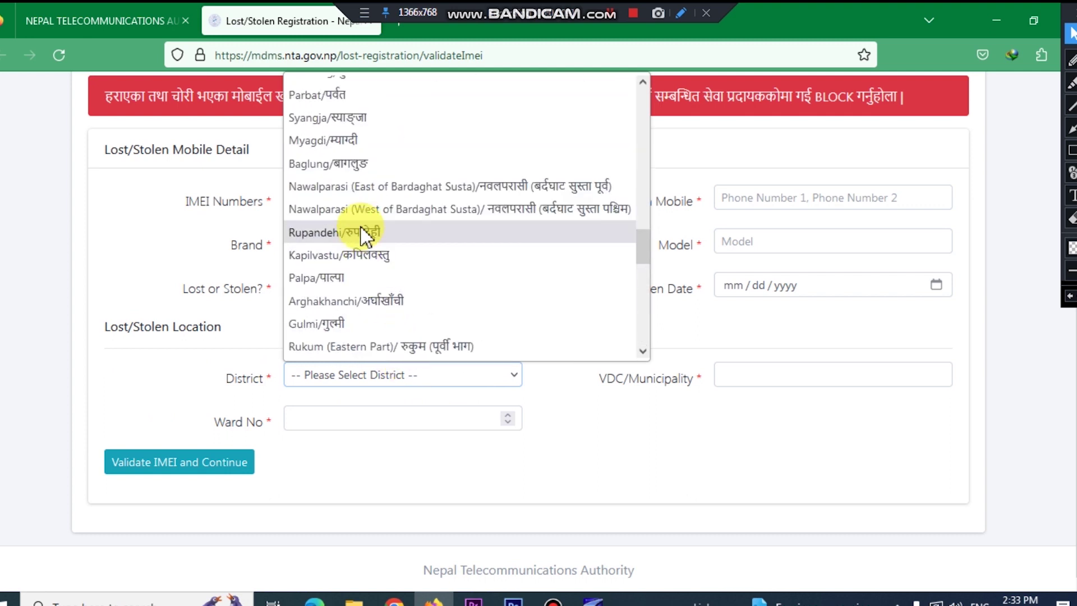
pyautogui.click(366, 232)
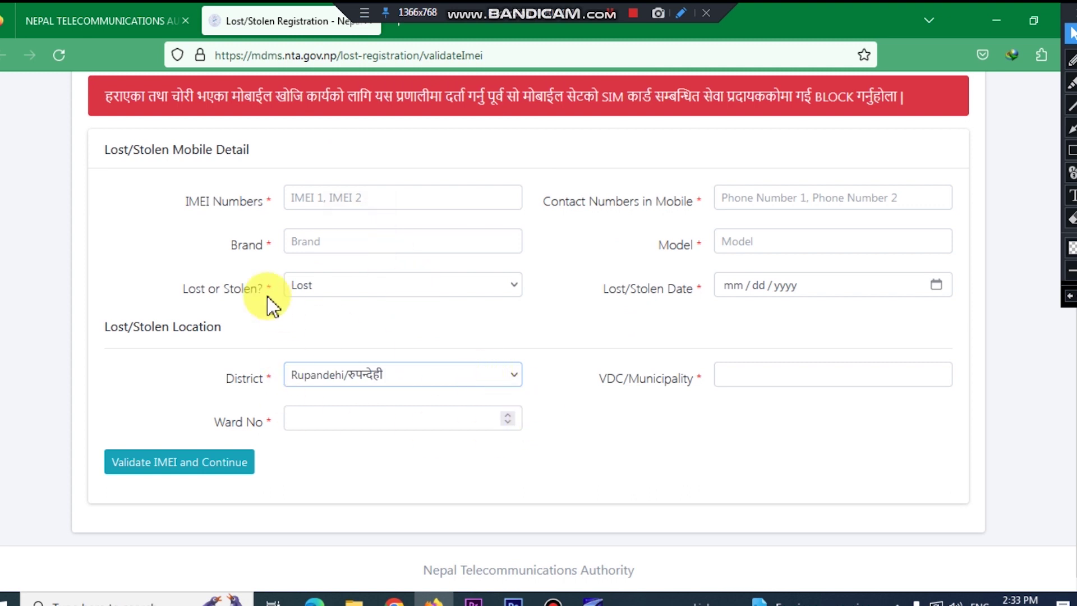
# Step: Choose Butwal as the VDC/Municipality and move on to the ward number field
pyautogui.click(805, 382)
pyautogui.click(834, 372)
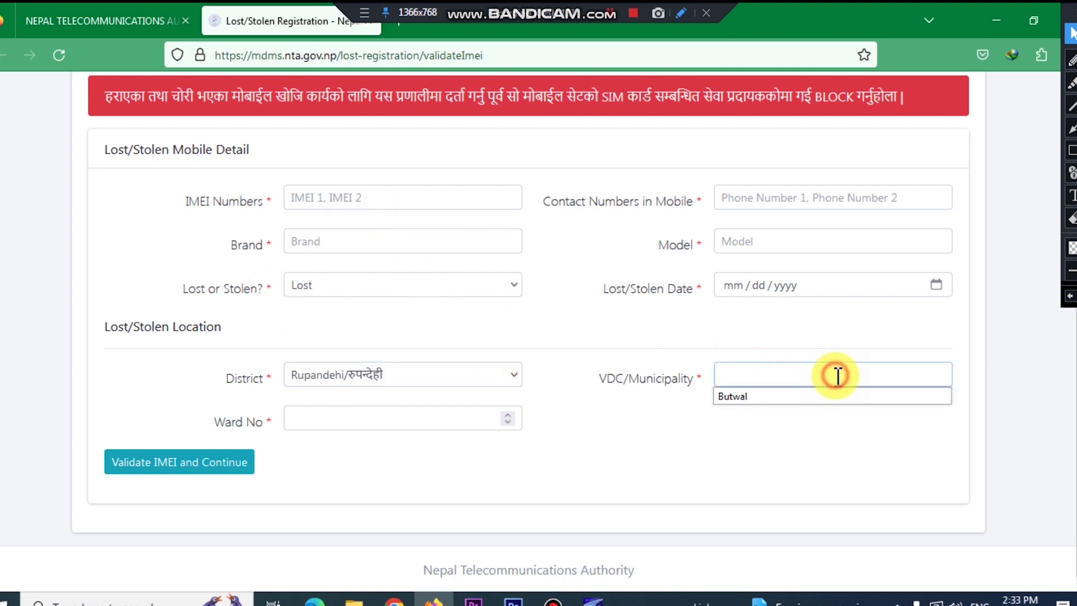
pyautogui.click(757, 399)
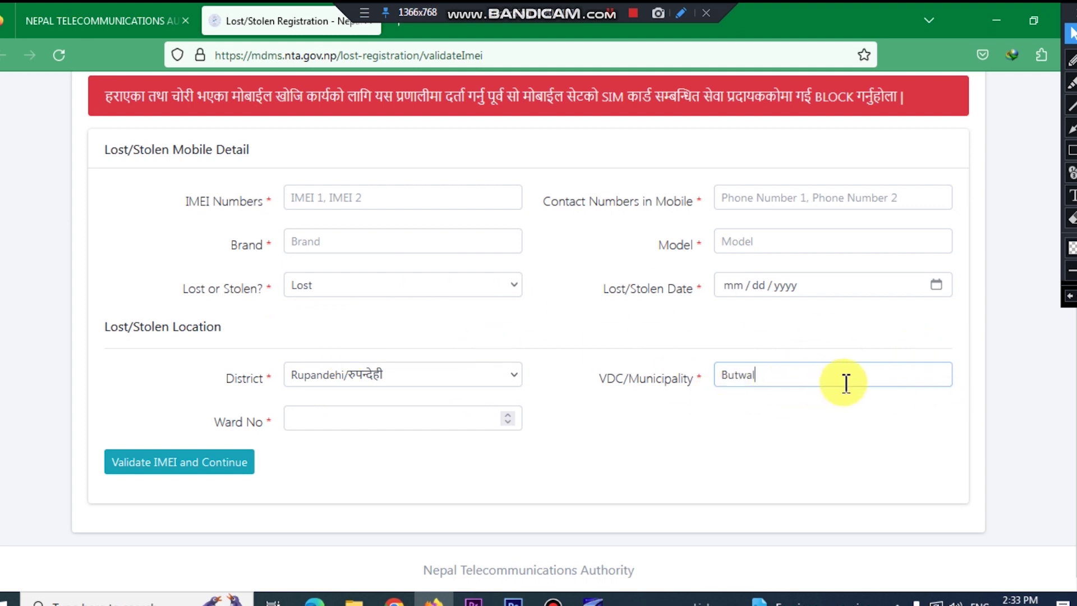
pyautogui.click(454, 422)
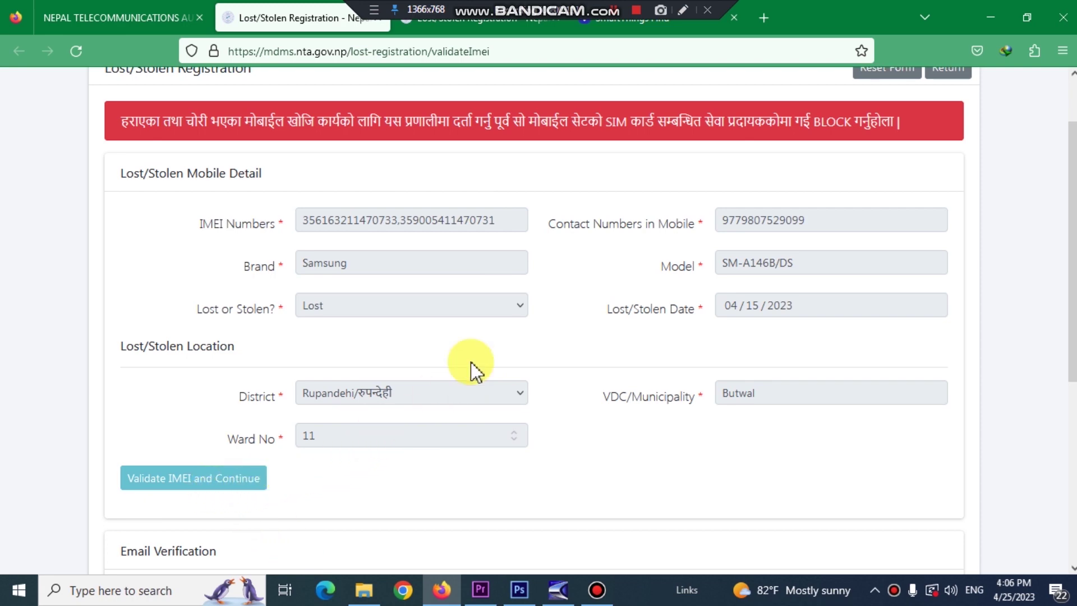
# Step: Focus the Email Address and Verification Code (OTP) fields, dismissing saved suggestions without entering anything
pyautogui.scroll(-5, 530, 449)
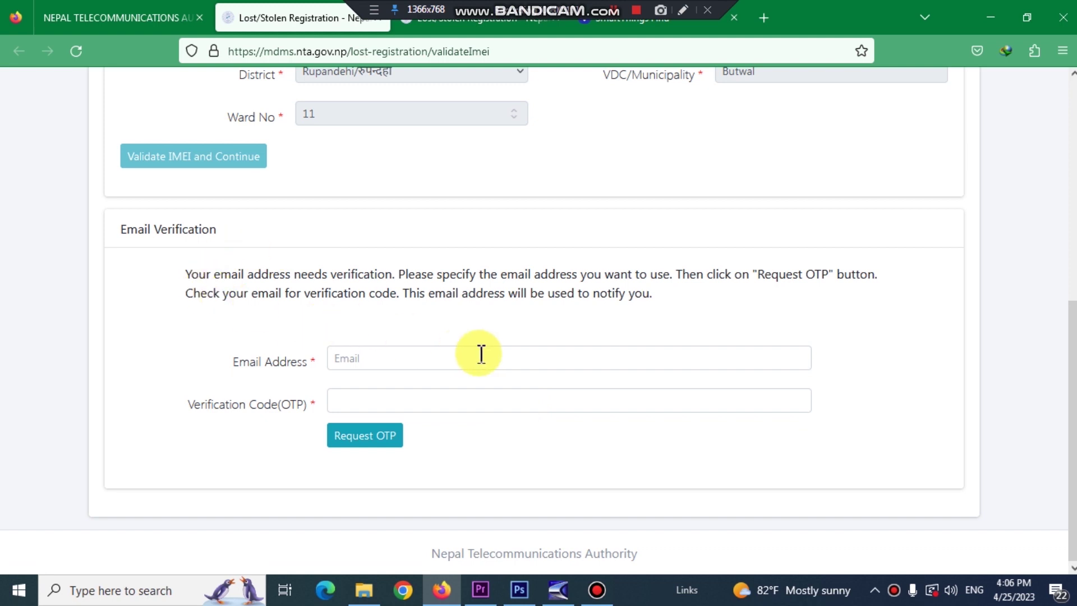
pyautogui.click(462, 362)
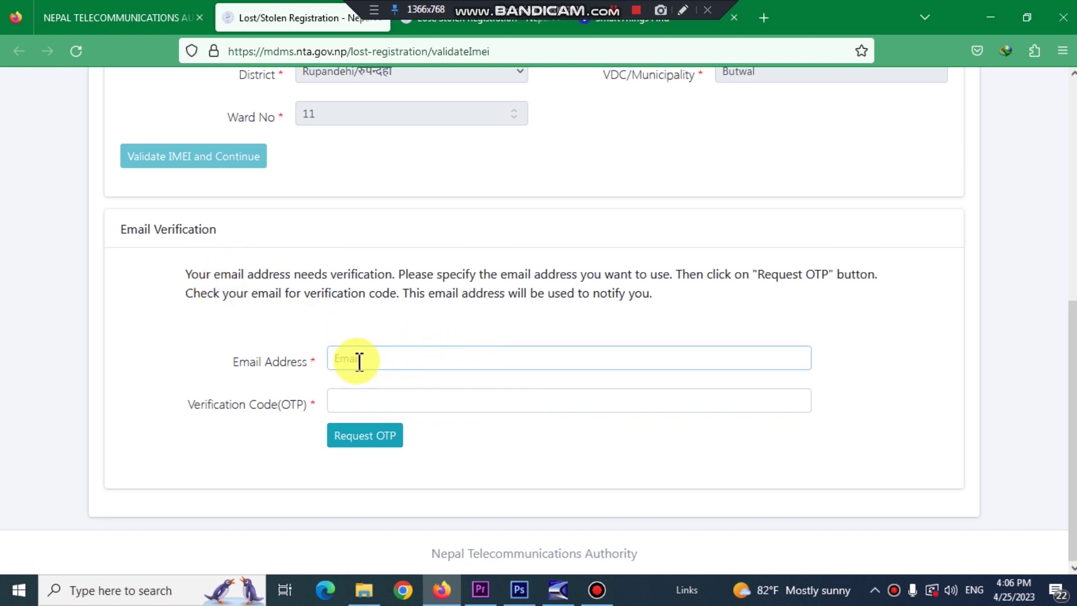
pyautogui.click(342, 361)
pyautogui.click(595, 358)
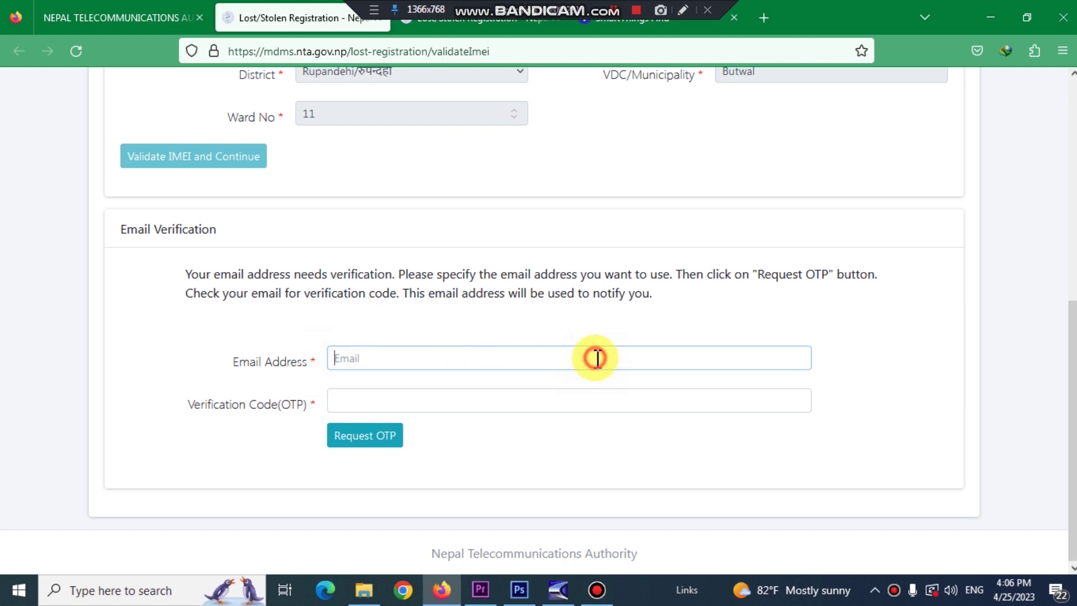
pyautogui.click(425, 401)
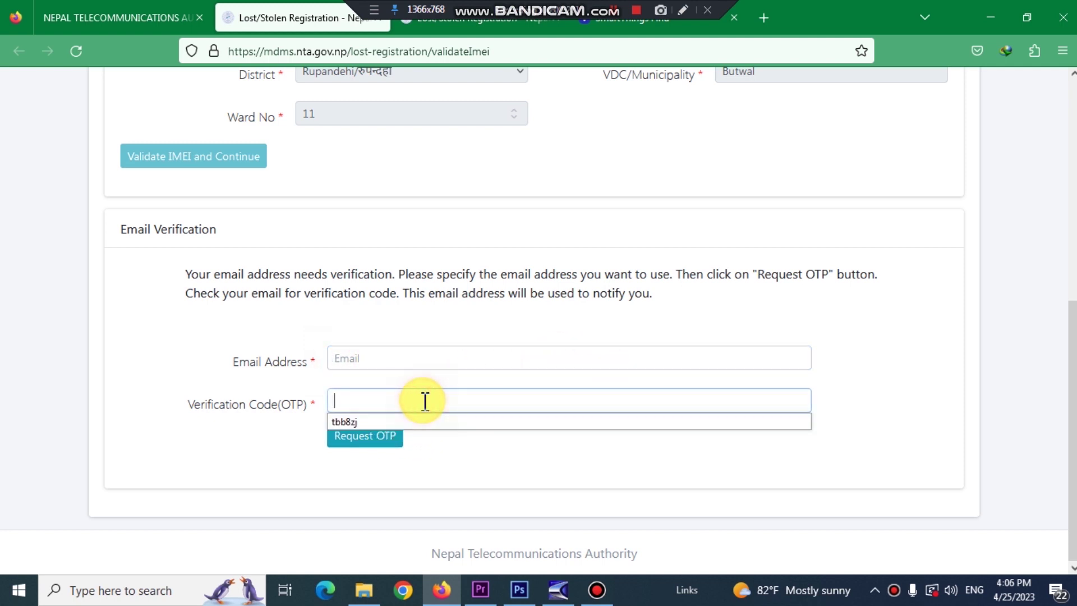
pyautogui.click(425, 401)
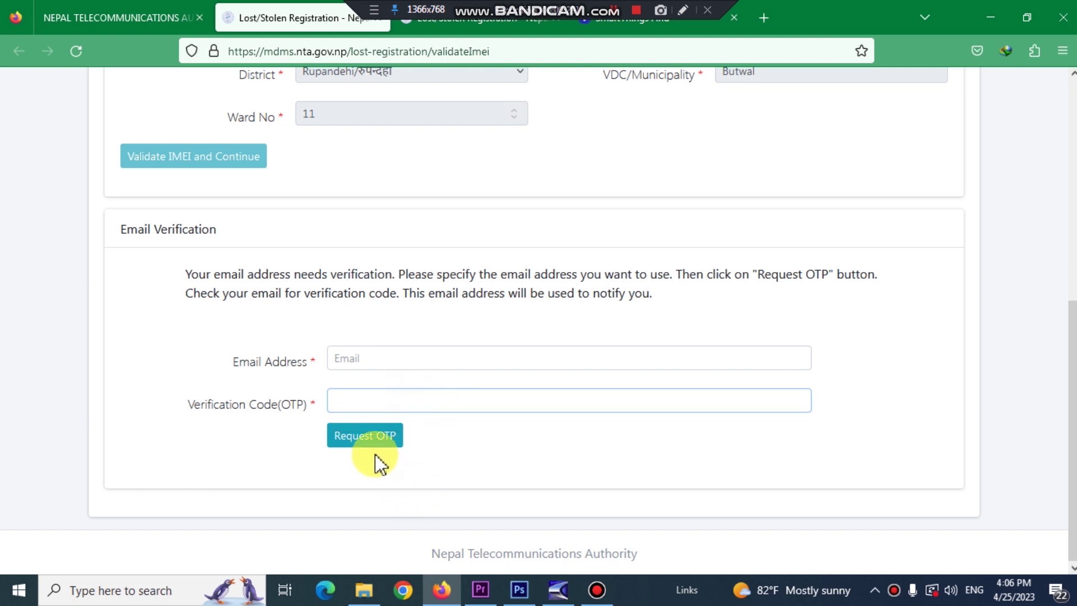